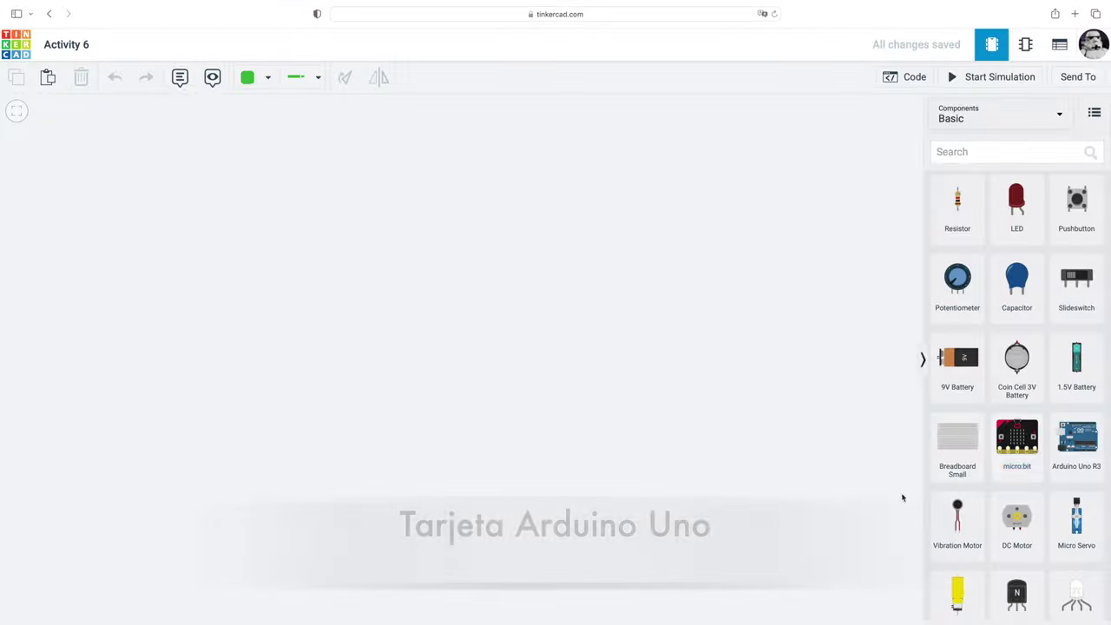
# Place an Arduino Uno R3 on the workplane and rotate it 90° so its USB connector points upward.
pyautogui.moveTo(1081, 441); pyautogui.dragTo(260, 305)
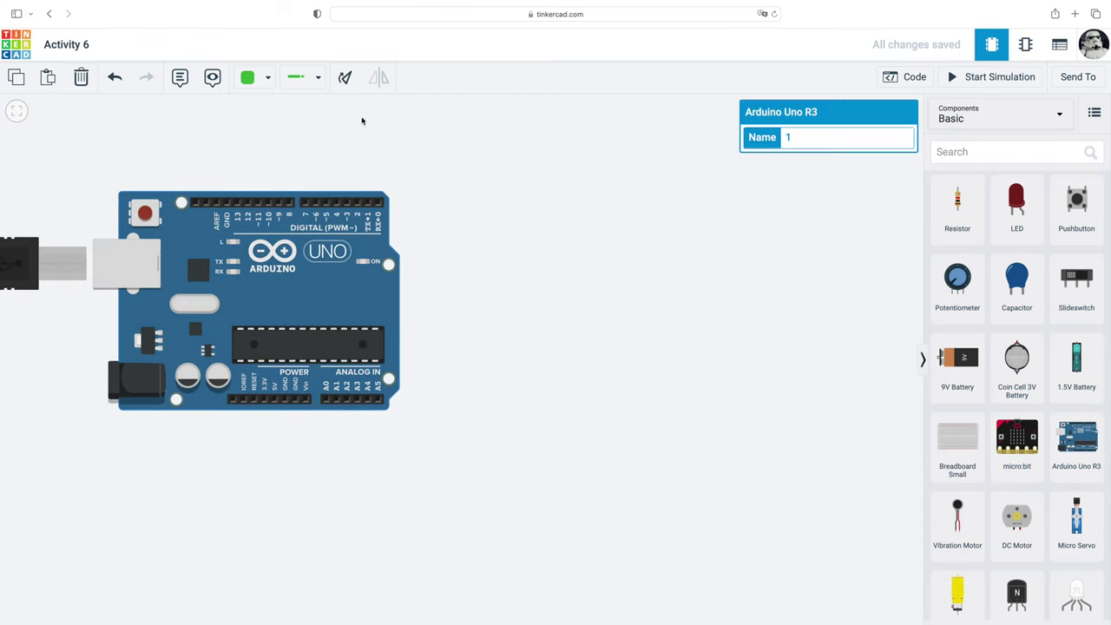
pyautogui.click(345, 78)
pyautogui.click(346, 78)
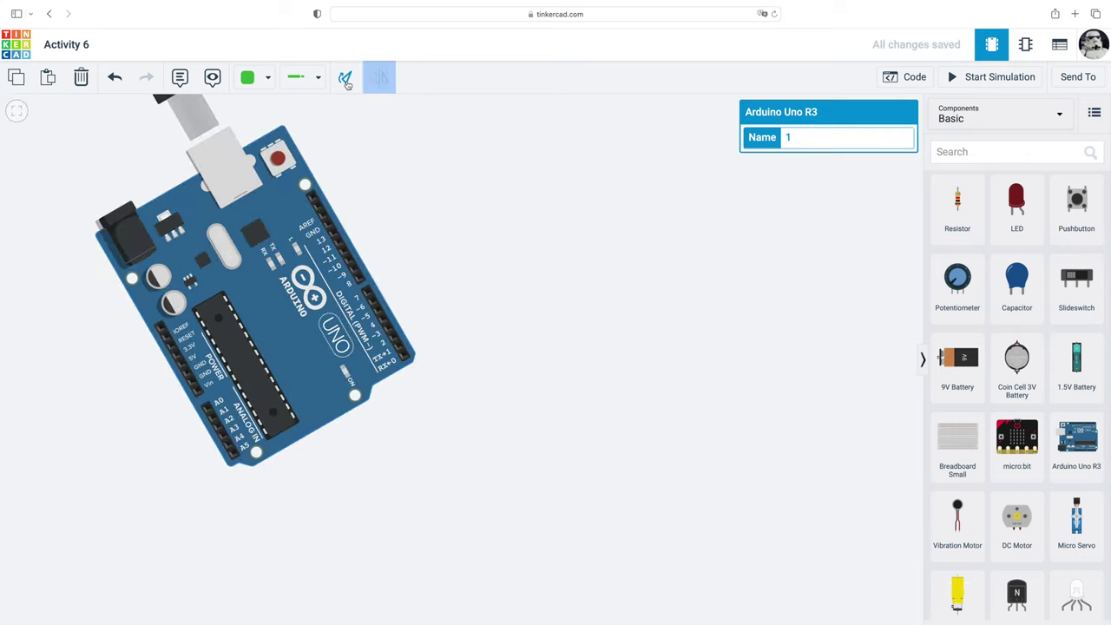
pyautogui.click(345, 78)
pyautogui.moveTo(296, 155); pyautogui.dragTo(197, 206)
pyautogui.click(459, 256)
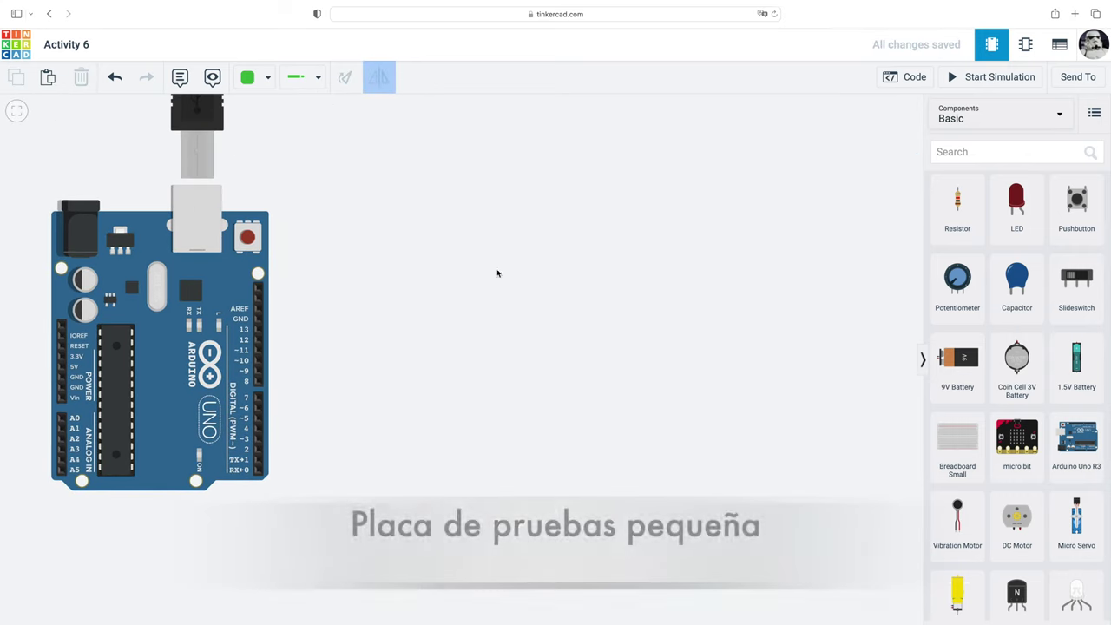
# Add a Breadboard Small, rotate it 90° to stand vertically, and position it directly beside the Arduino's digital pins.
pyautogui.moveTo(961, 437); pyautogui.dragTo(408, 321)
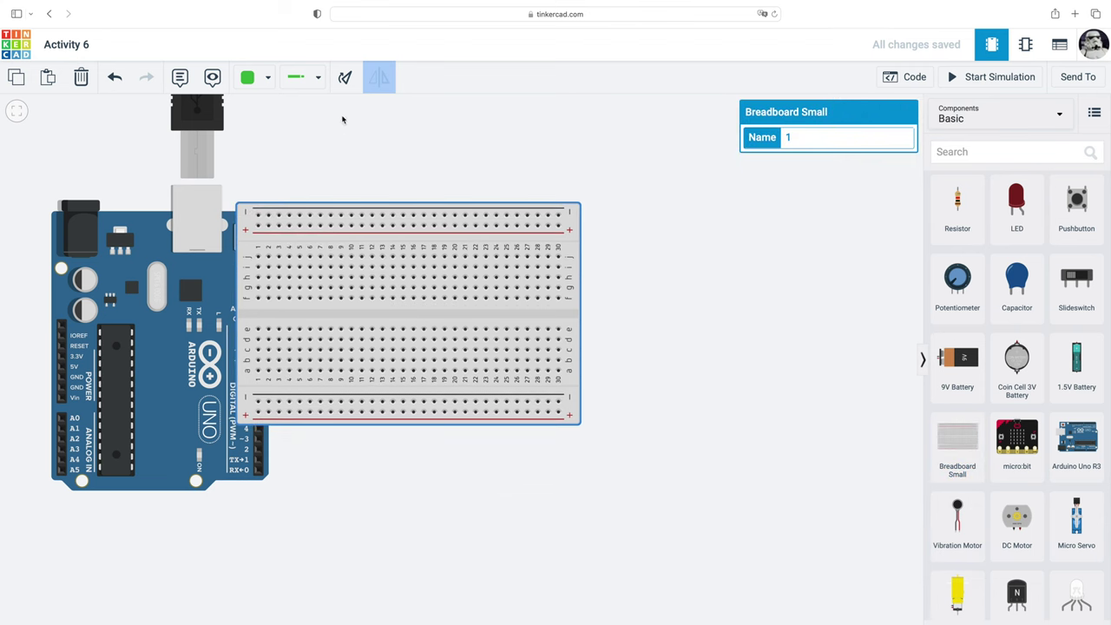
pyautogui.click(345, 79)
pyautogui.click(344, 79)
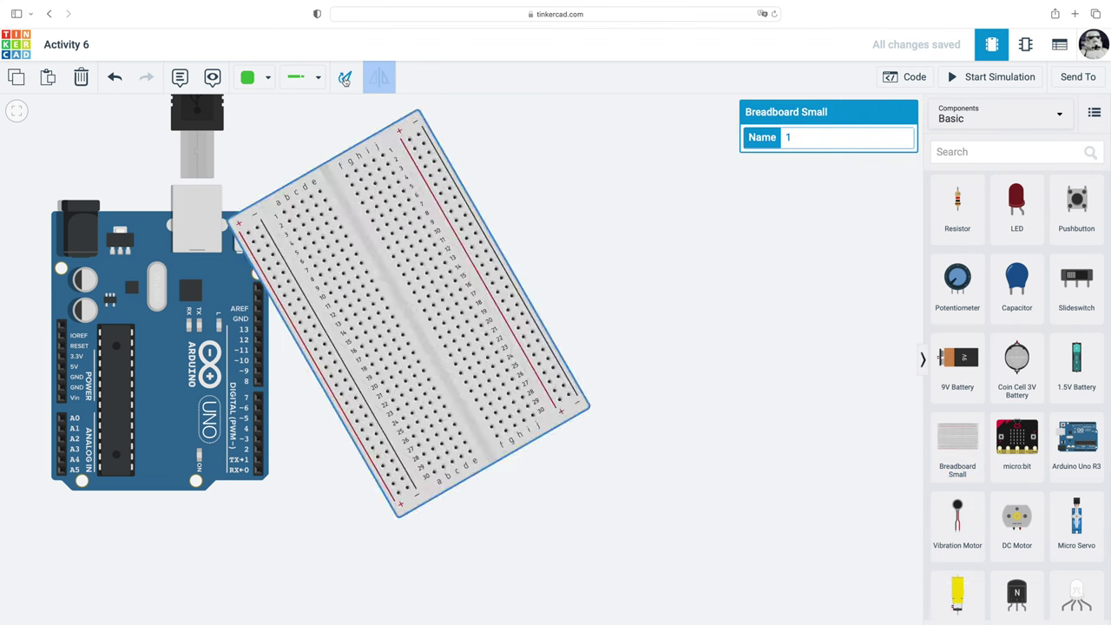
pyautogui.click(344, 79)
pyautogui.moveTo(407, 152); pyautogui.dragTo(387, 222)
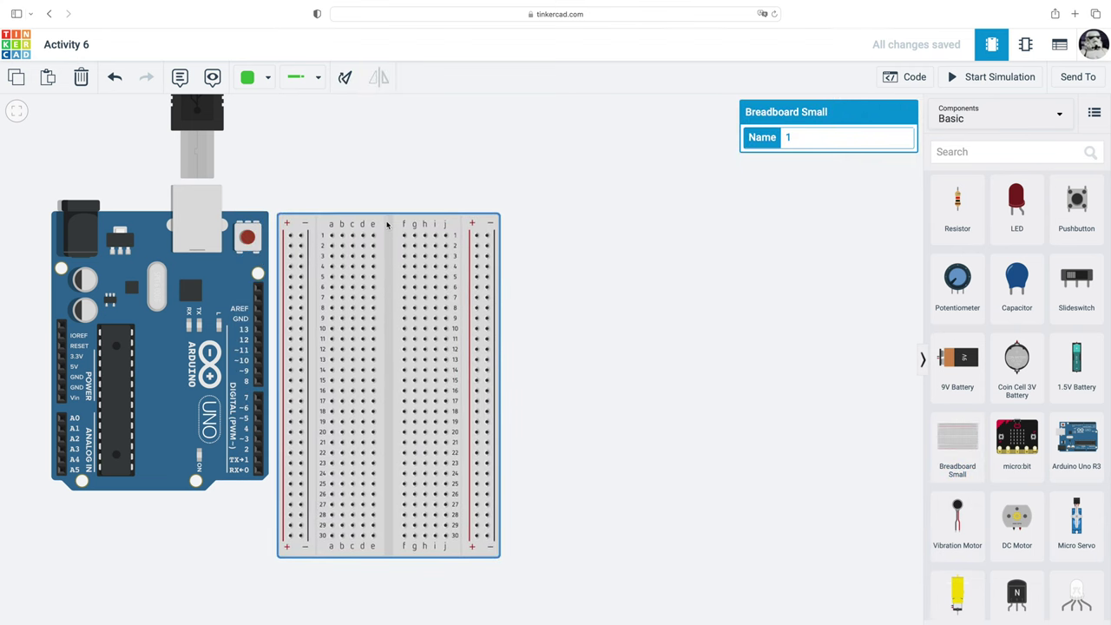
# Wire the Arduino's 5V pin to row 1 of the breadboard's near positive rail, with one bend, and color the wire red.
pyautogui.click(63, 369)
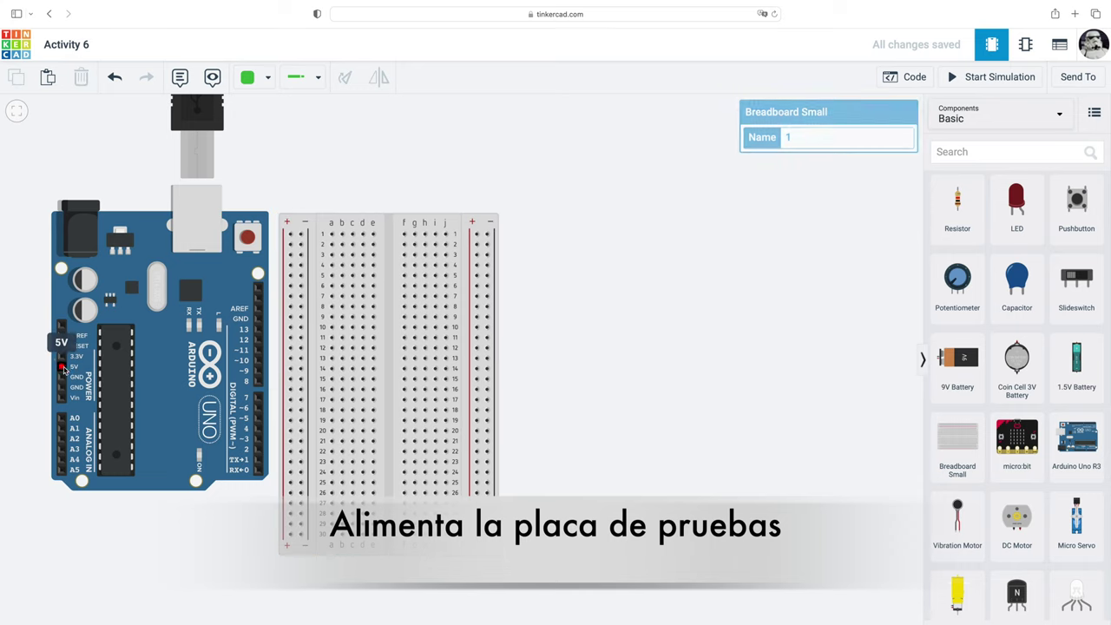
pyautogui.click(290, 234)
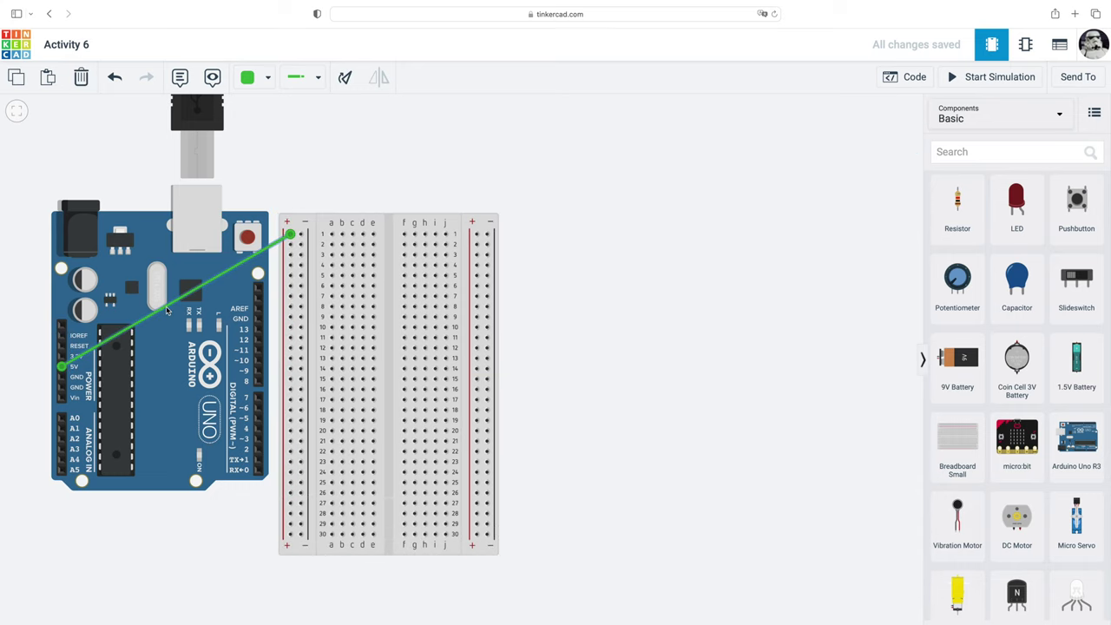
pyautogui.moveTo(167, 311); pyautogui.dragTo(152, 235)
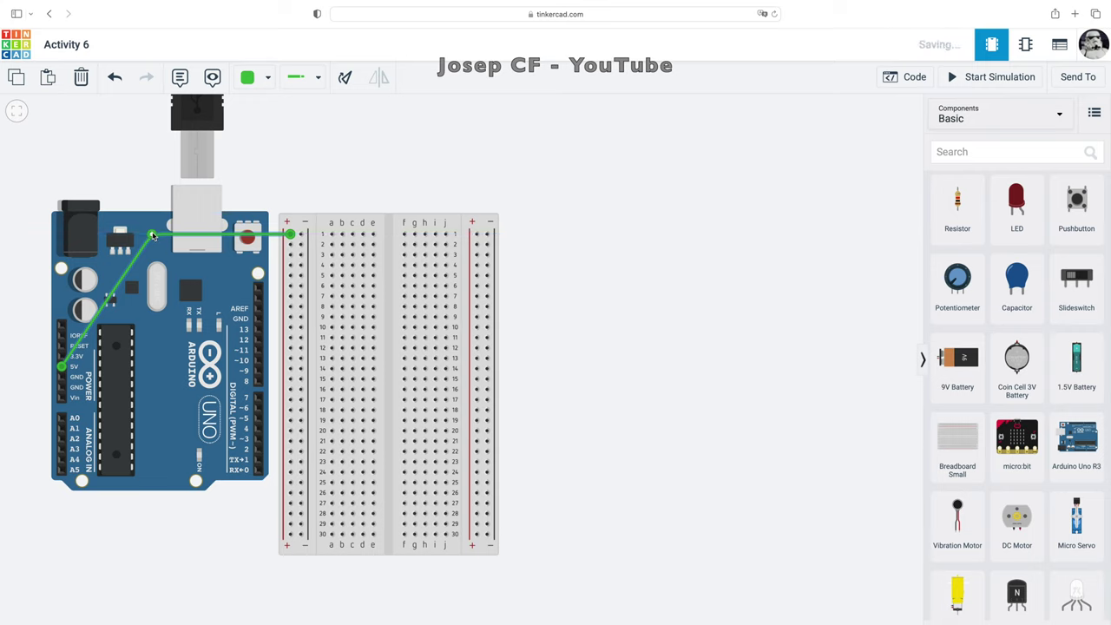
pyautogui.click(268, 79)
pyautogui.click(301, 152)
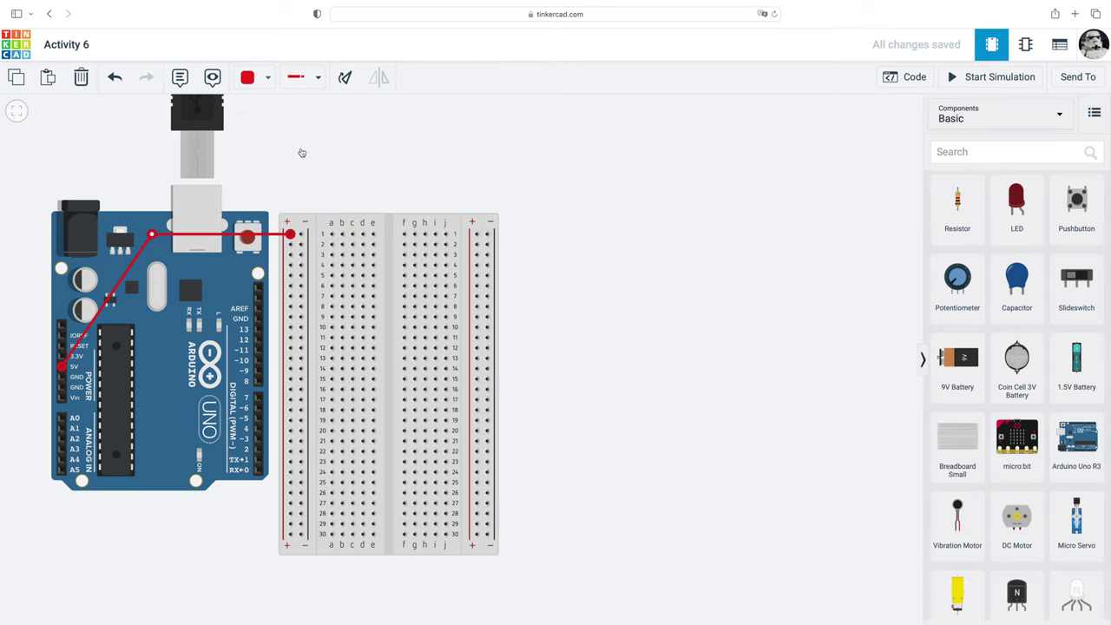
# Wire the Arduino's GND pin to row 2 of the near negative rail, bend it parallel to the red wire, and color it black.
pyautogui.click(62, 376)
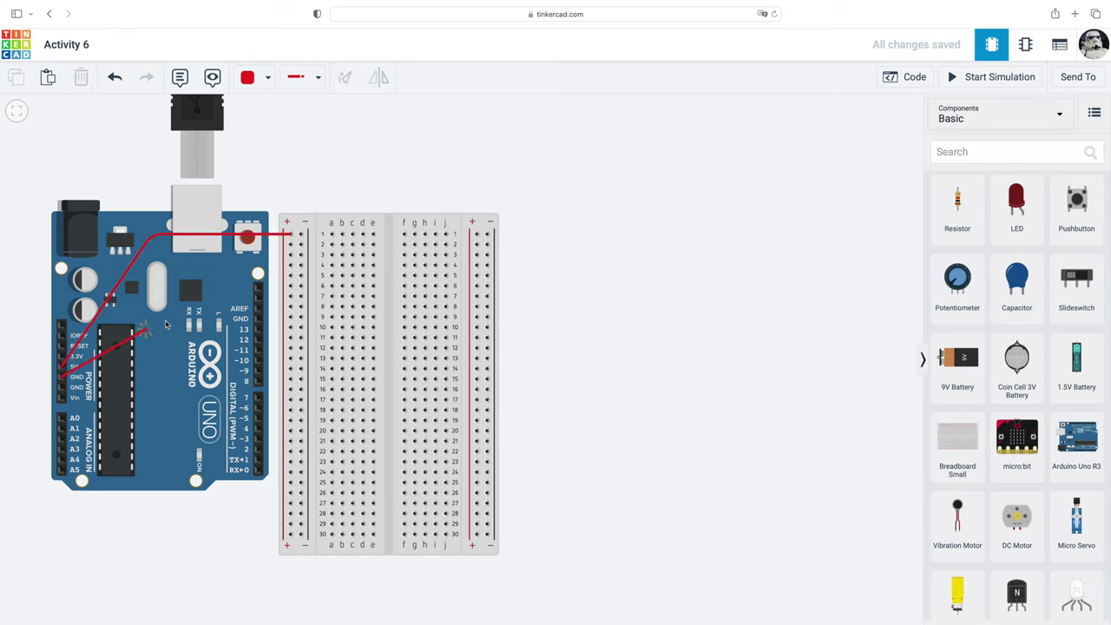
pyautogui.click(300, 244)
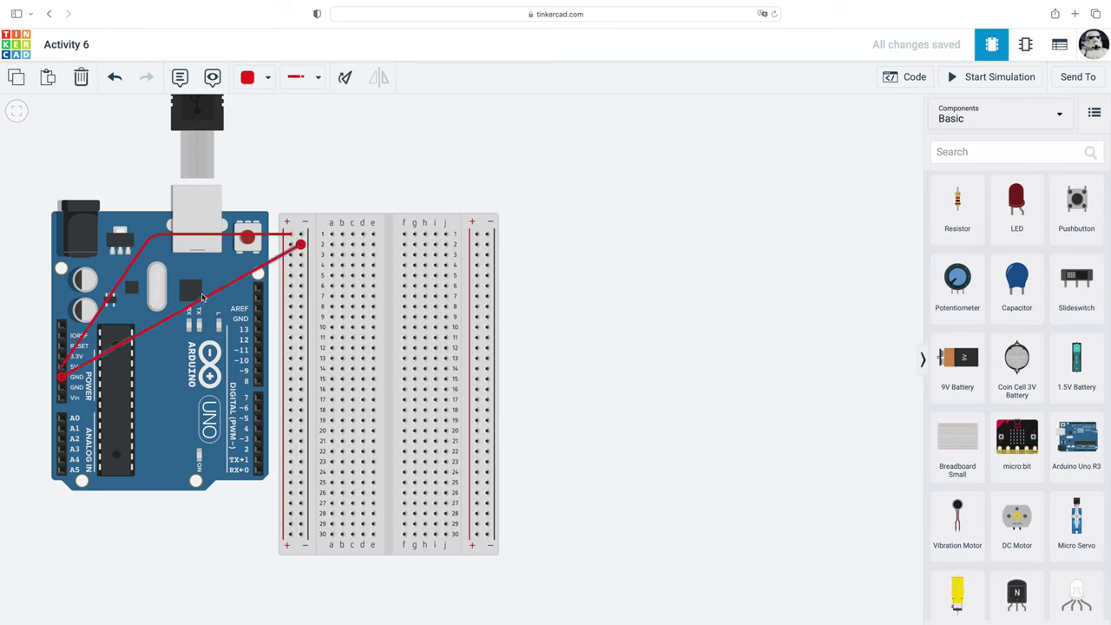
pyautogui.moveTo(170, 321); pyautogui.dragTo(157, 245)
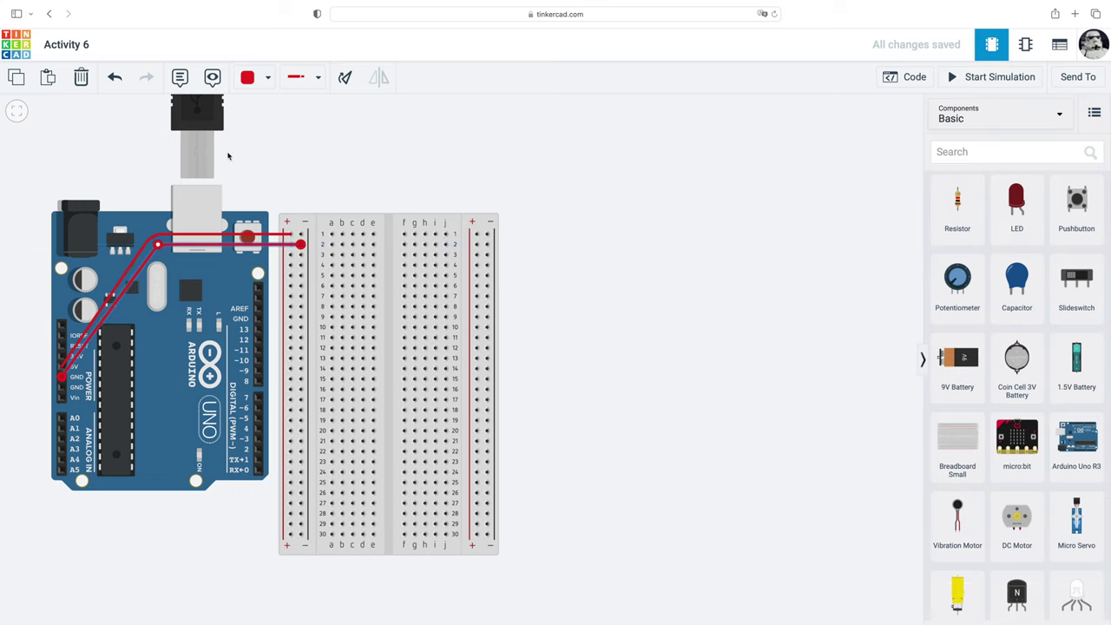
pyautogui.click(268, 79)
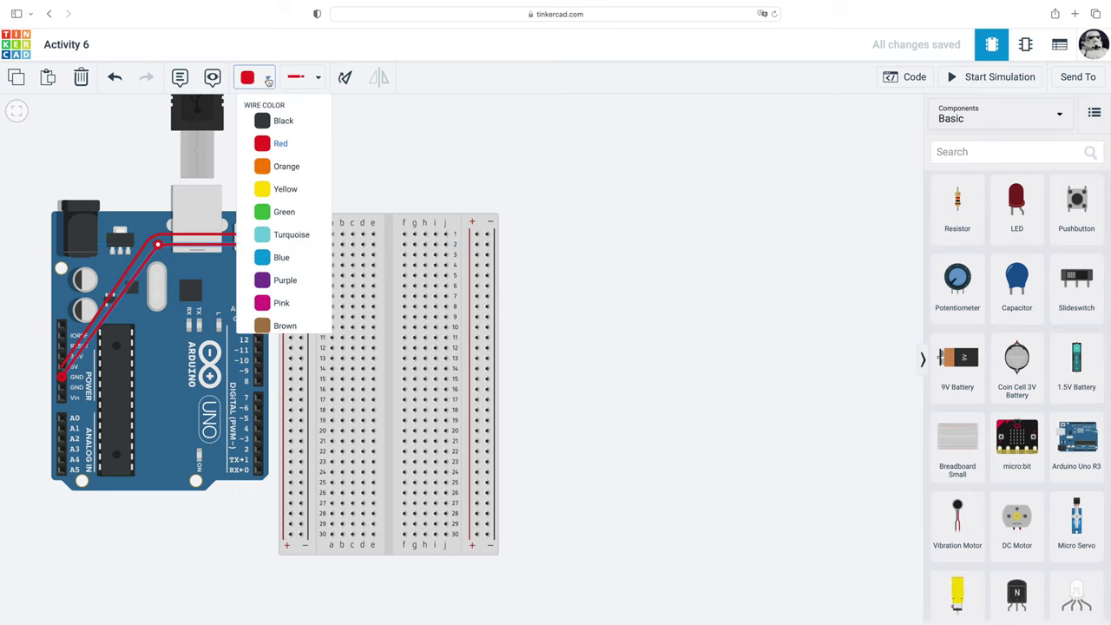
pyautogui.click(311, 125)
# Add a resistor with a resistance of 220 Ω and rotate it to lie horizontally above the breadboard.
pyautogui.moveTo(957, 206); pyautogui.dragTo(803, 258)
pyautogui.click(901, 170)
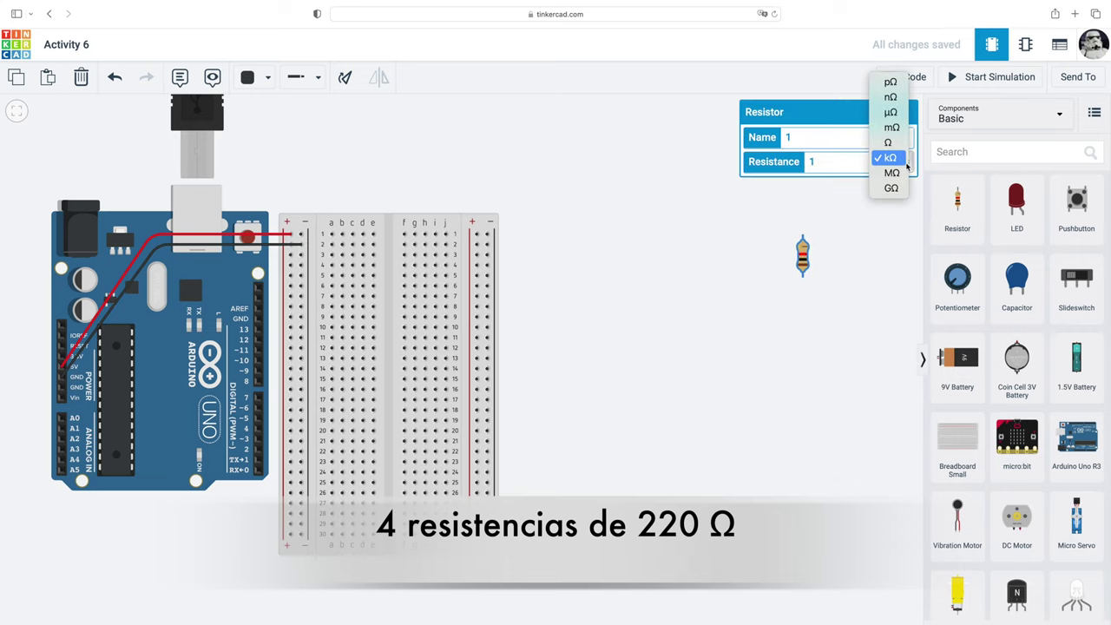
pyautogui.click(902, 144)
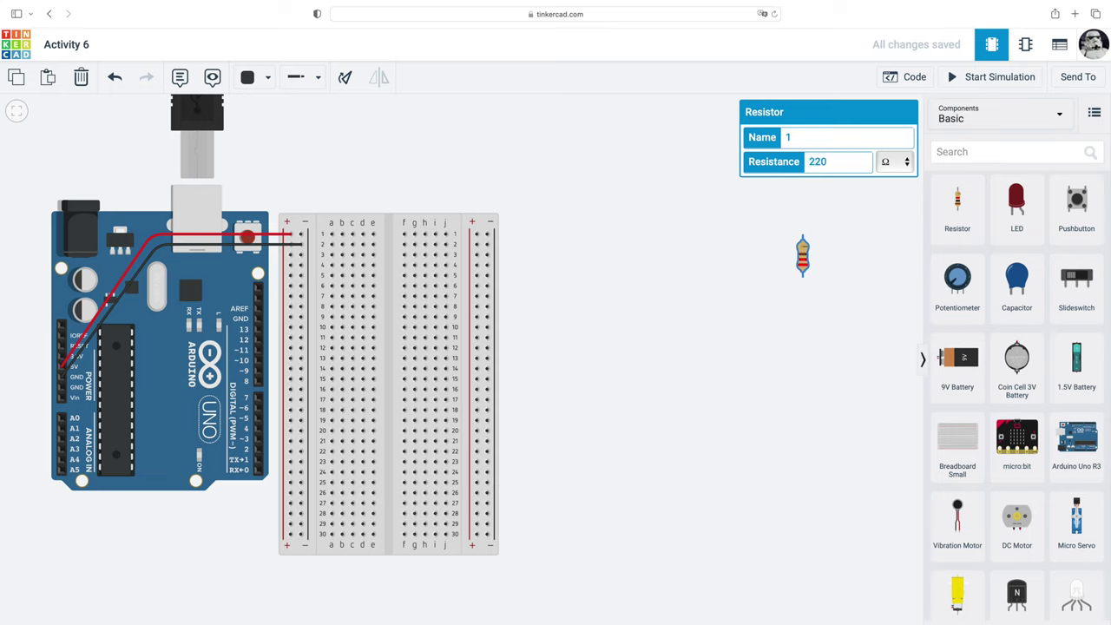
pyautogui.moveTo(803, 259); pyautogui.dragTo(342, 158)
pyautogui.click(344, 78)
pyautogui.click(344, 78)
pyautogui.click(345, 78)
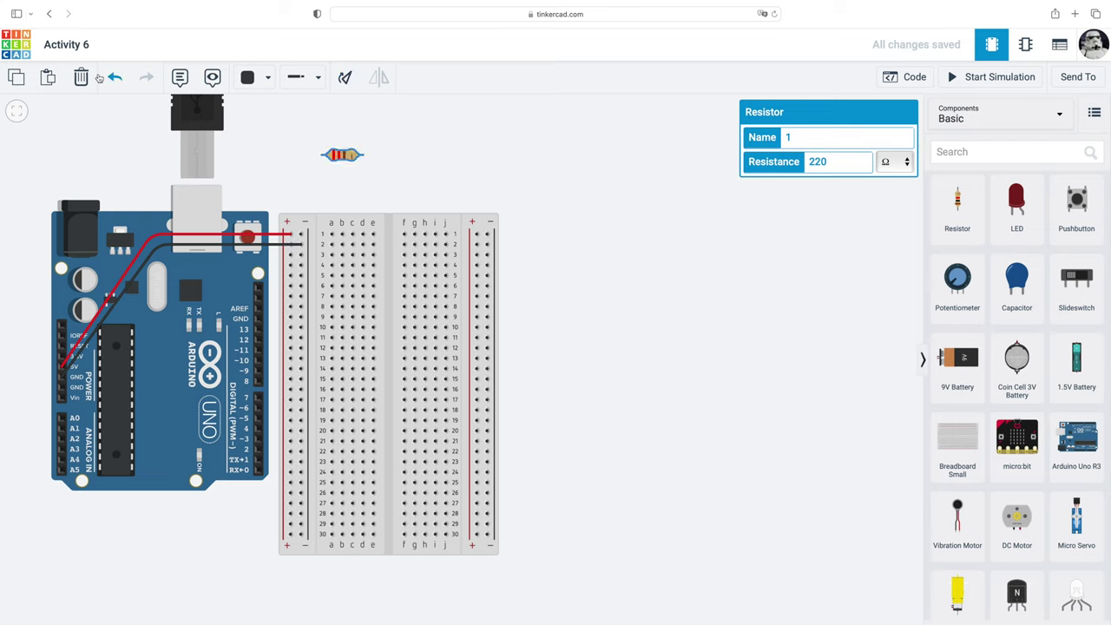
# Copy the 220 Ω resistor and paste three duplicates of it.
pyautogui.click(14, 79)
pyautogui.click(46, 78)
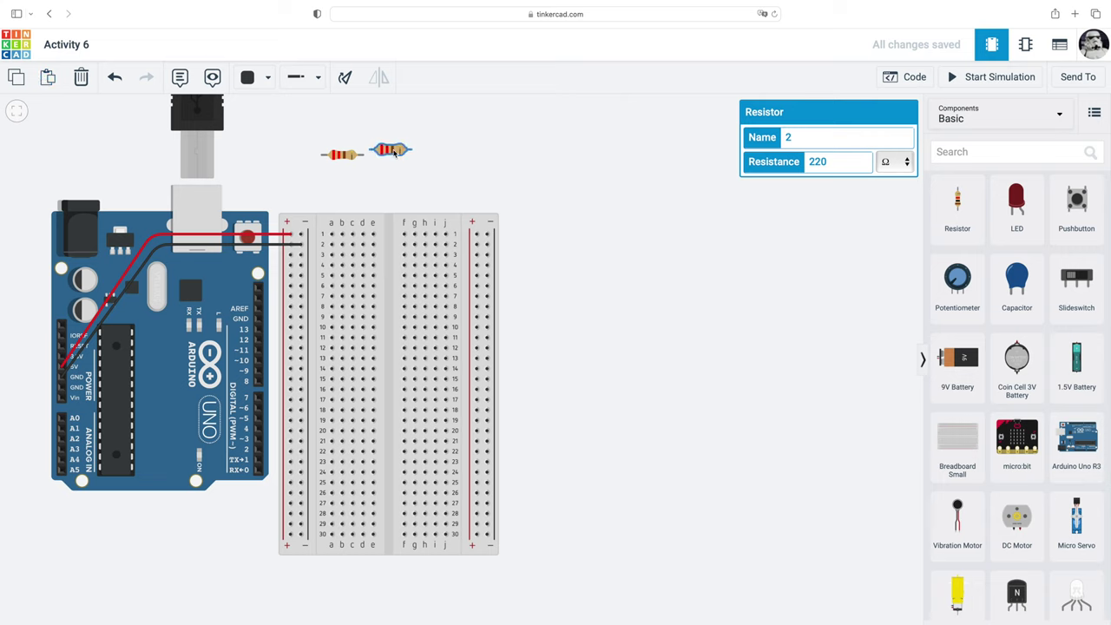
pyautogui.click(48, 78)
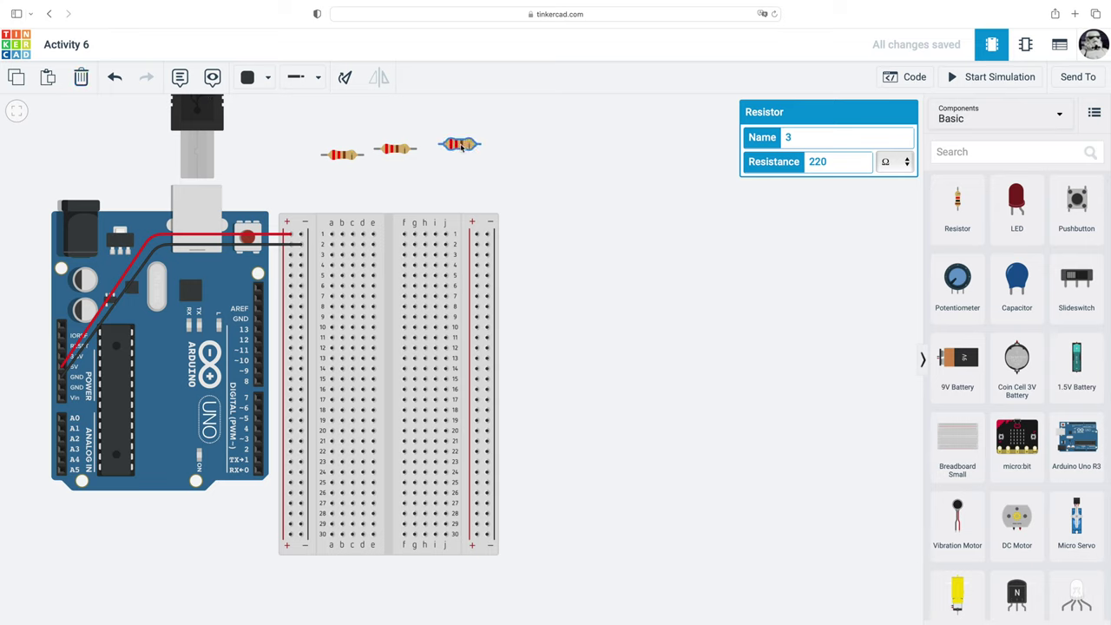
pyautogui.click(47, 78)
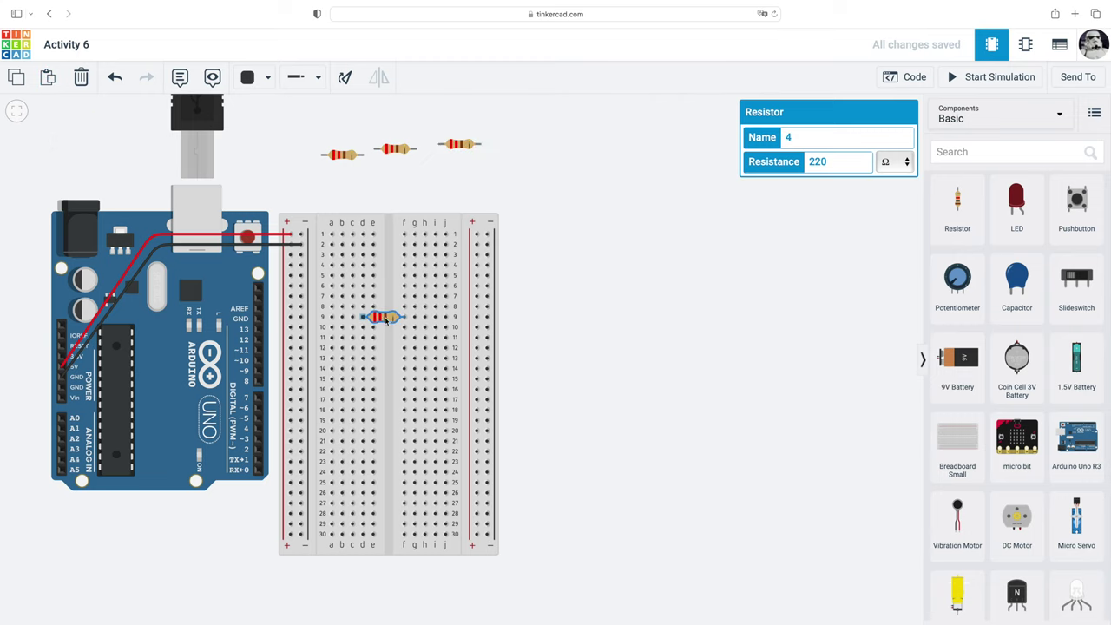
# Place the four resistors across the breadboard's central gap at rows 10, 15, 19 and 23.
pyautogui.click(387, 330)
pyautogui.moveTo(343, 155); pyautogui.dragTo(388, 382)
pyautogui.moveTo(396, 151); pyautogui.dragTo(387, 423)
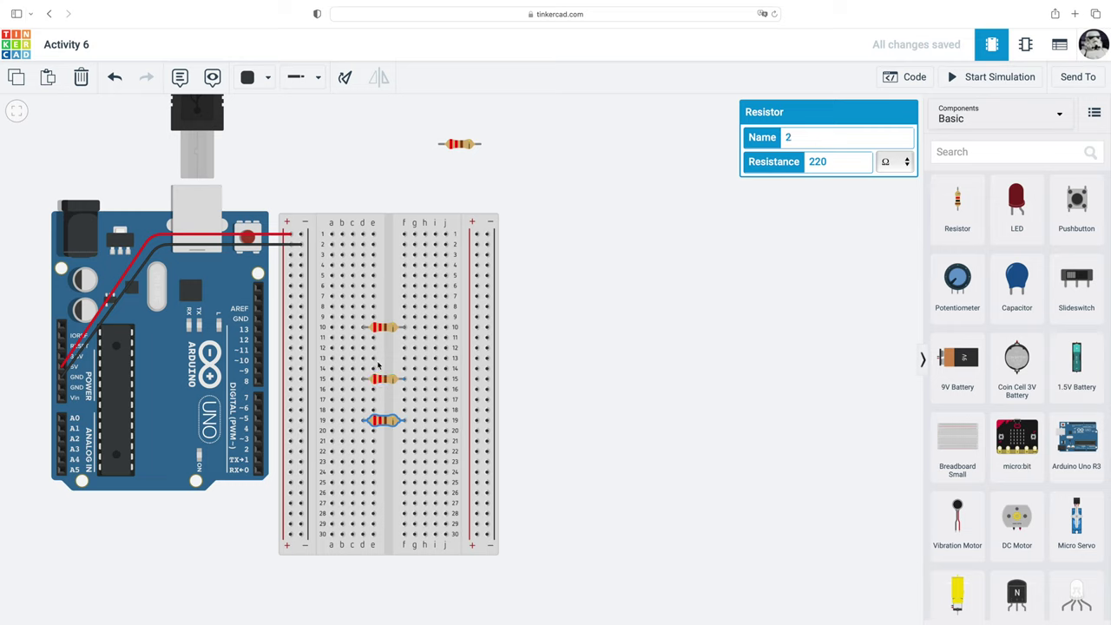
pyautogui.moveTo(459, 145); pyautogui.dragTo(375, 463)
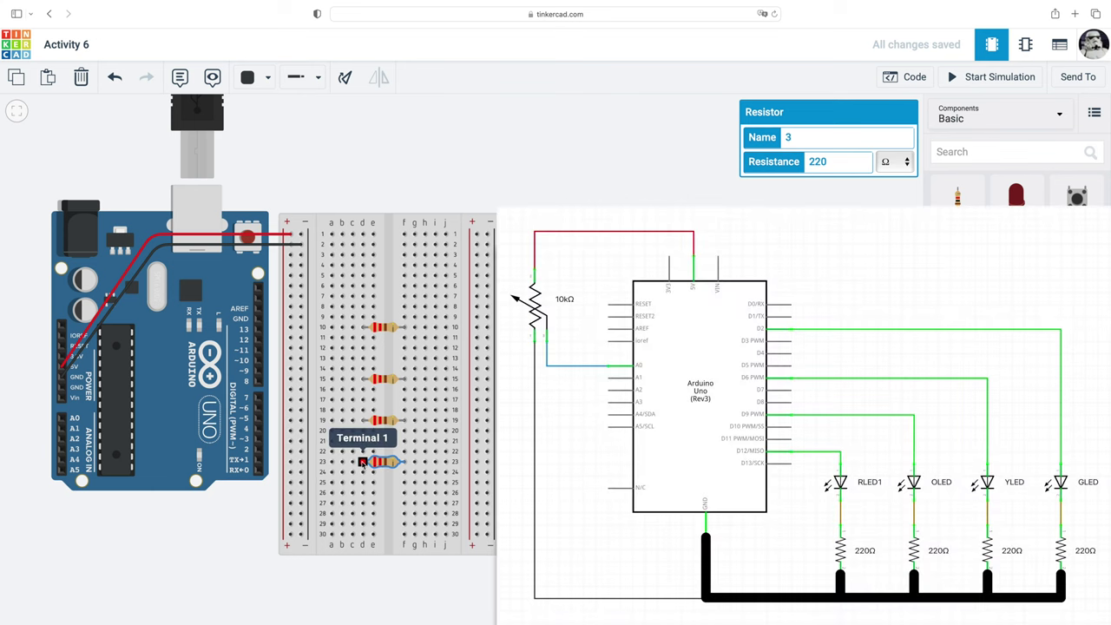
# Connect column a of rows 23, 19, 15 and 10 to the near negative rail with short black wires.
pyautogui.click(331, 463)
pyautogui.click(301, 463)
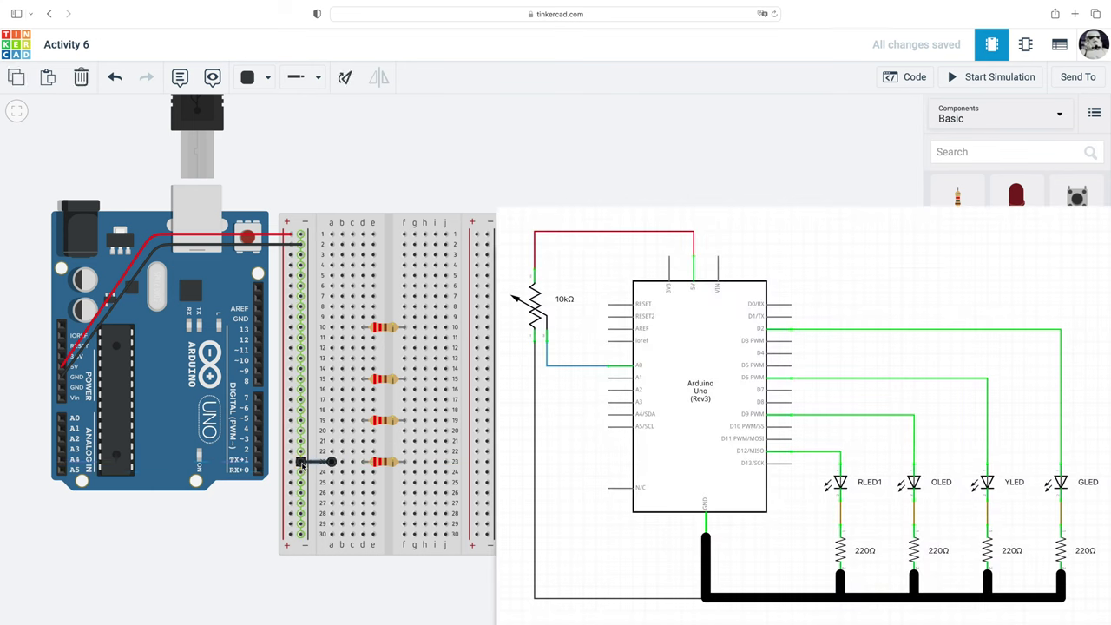
pyautogui.click(330, 421)
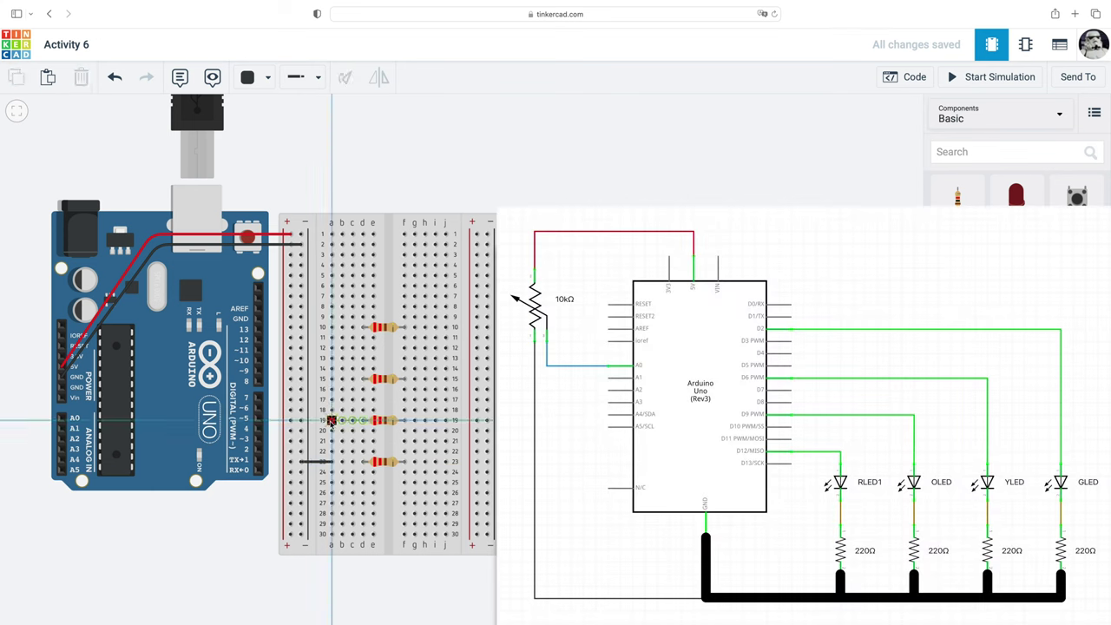
pyautogui.click(301, 421)
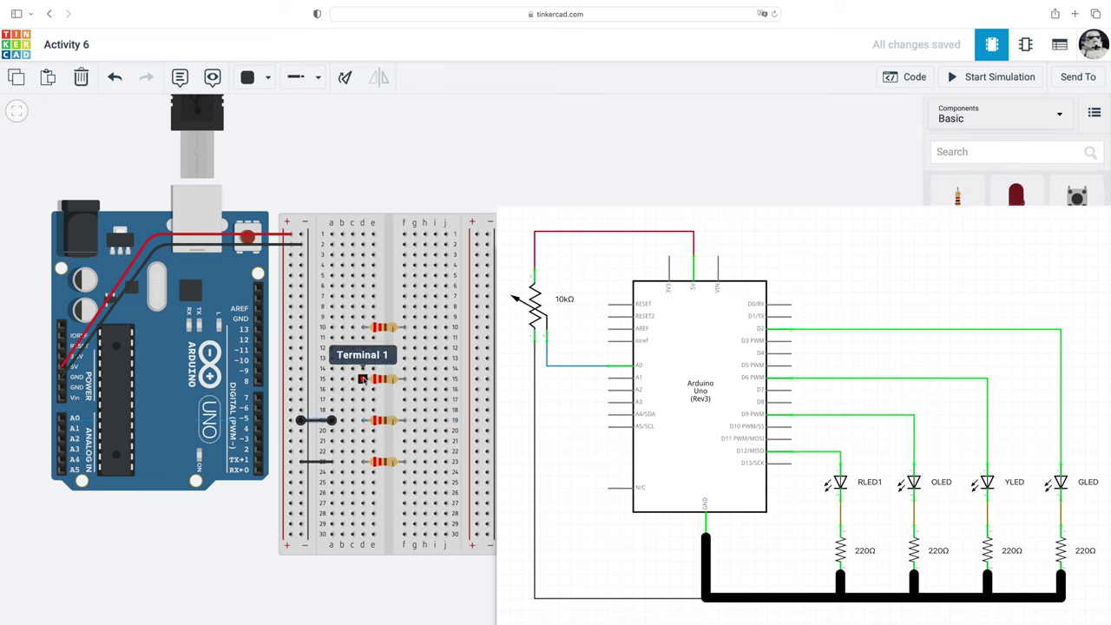
pyautogui.click(331, 379)
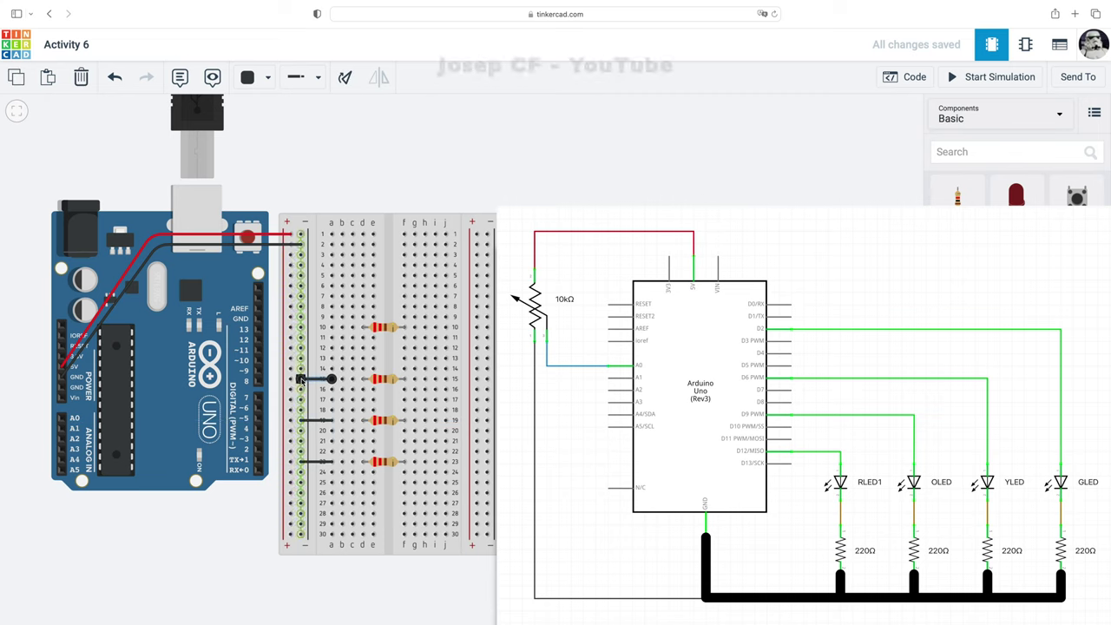
pyautogui.click(301, 380)
pyautogui.click(330, 327)
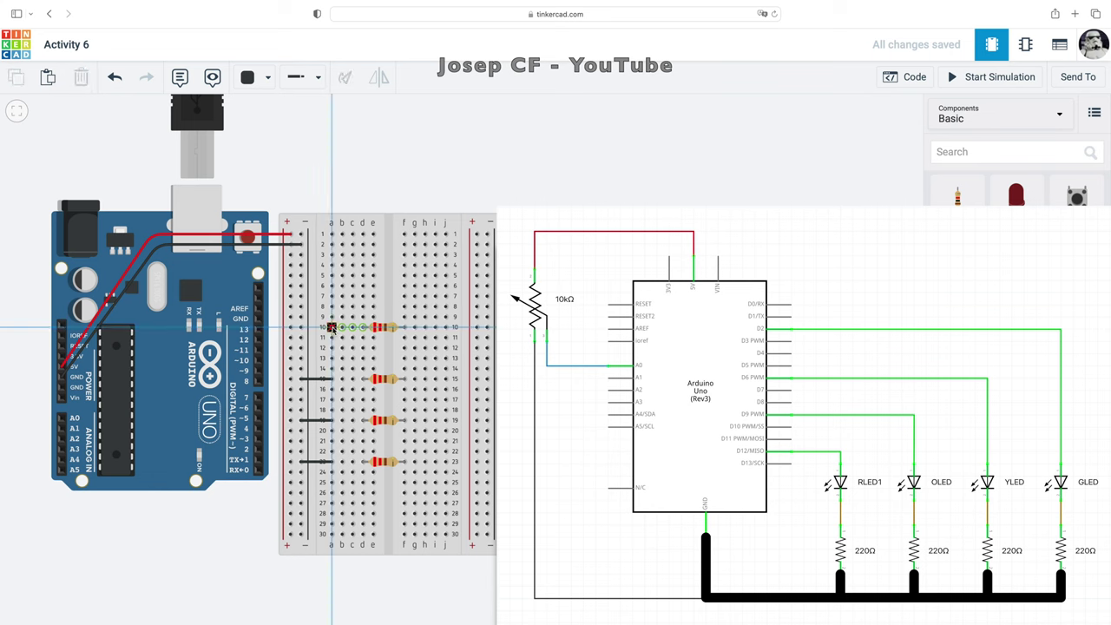
pyautogui.click(301, 327)
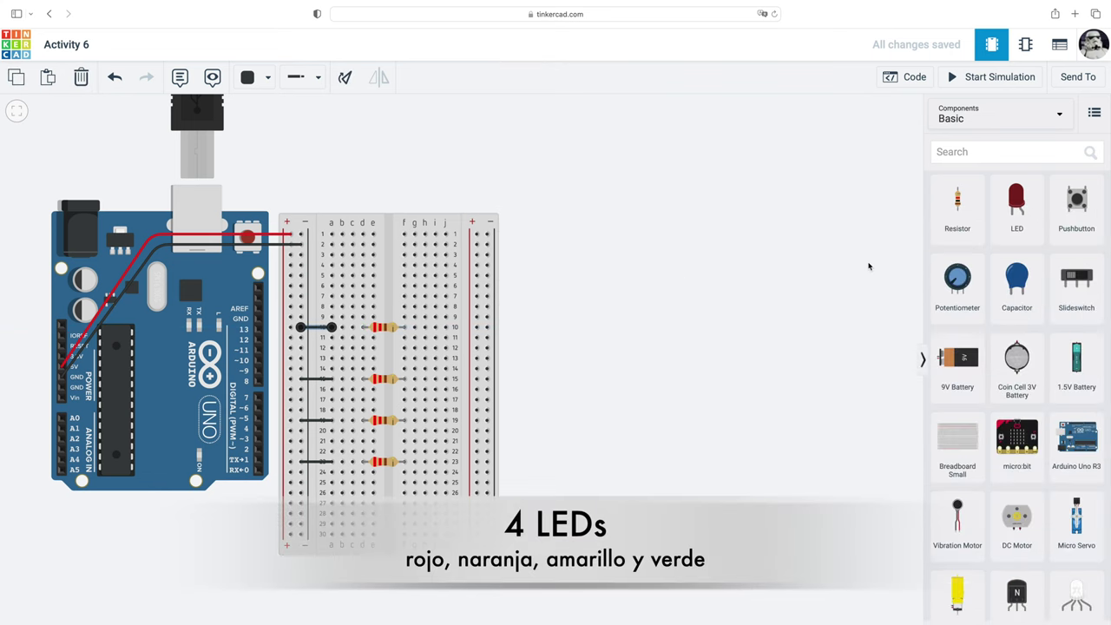
# Add a red LED above the breadboard and rotate it to lie horizontally with its legs facing the Arduino.
pyautogui.moveTo(1017, 202); pyautogui.dragTo(351, 149)
pyautogui.click(346, 78)
pyautogui.click(345, 78)
pyautogui.click(345, 78)
pyautogui.click(346, 78)
pyautogui.click(346, 78)
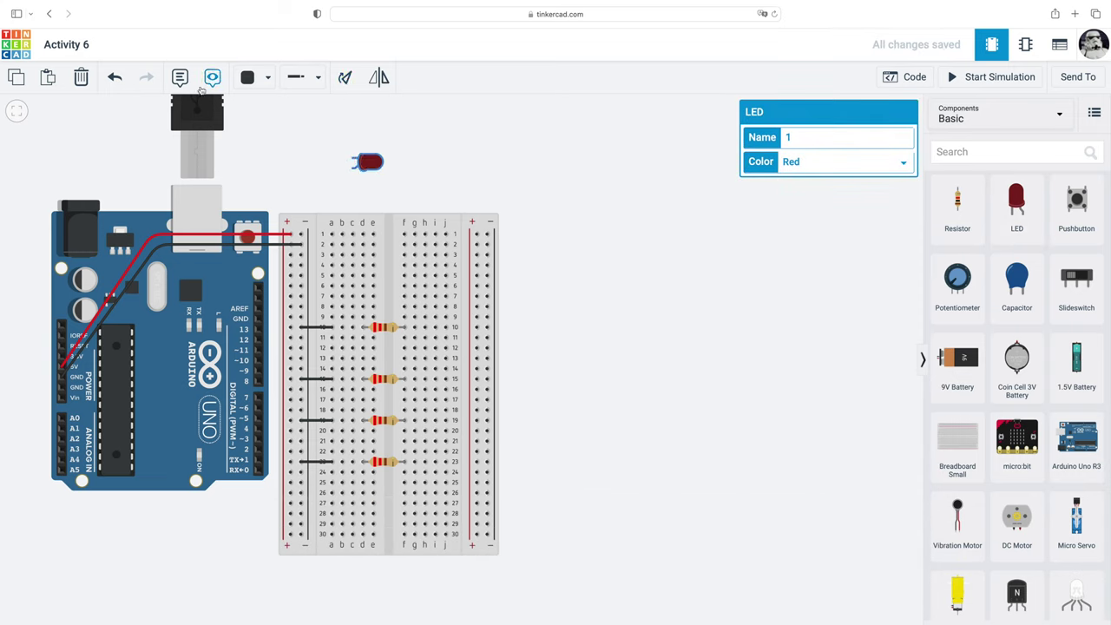
# Duplicate the red LED beside the original, mirror the copy, and set its color to Orange.
pyautogui.click(16, 78)
pyautogui.click(48, 78)
pyautogui.moveTo(423, 153); pyautogui.dragTo(422, 167)
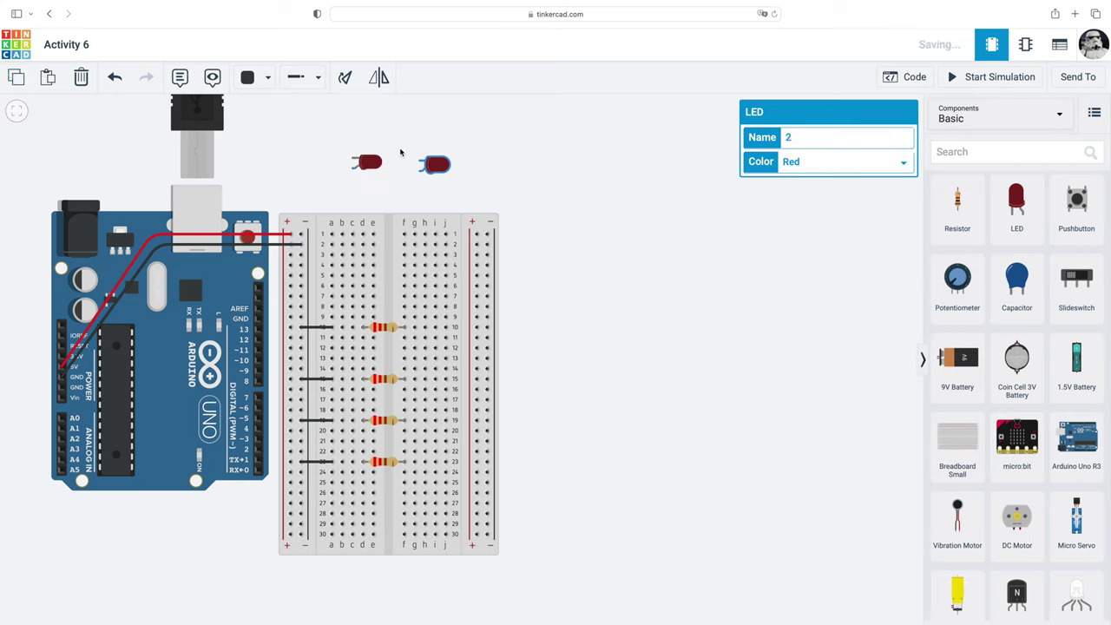
pyautogui.click(380, 78)
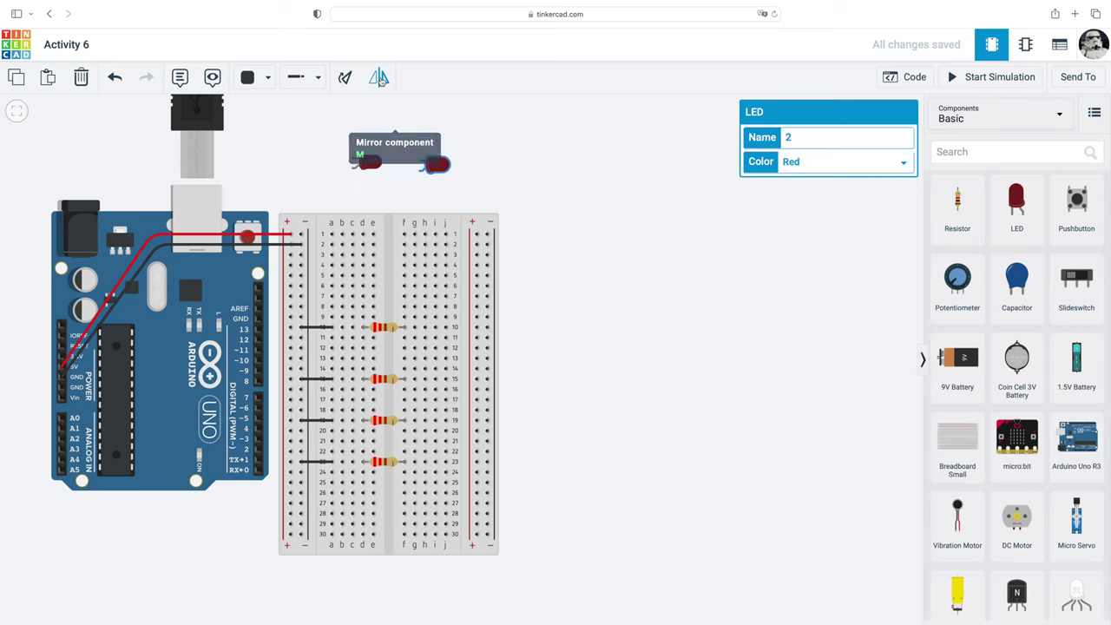
pyautogui.click(903, 163)
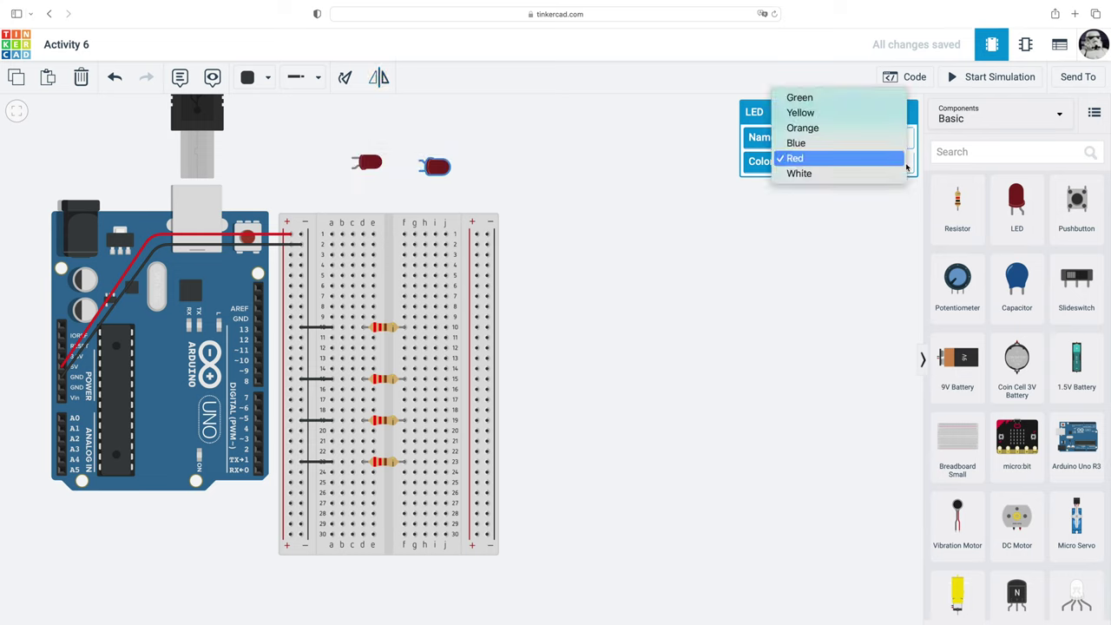
pyautogui.click(898, 132)
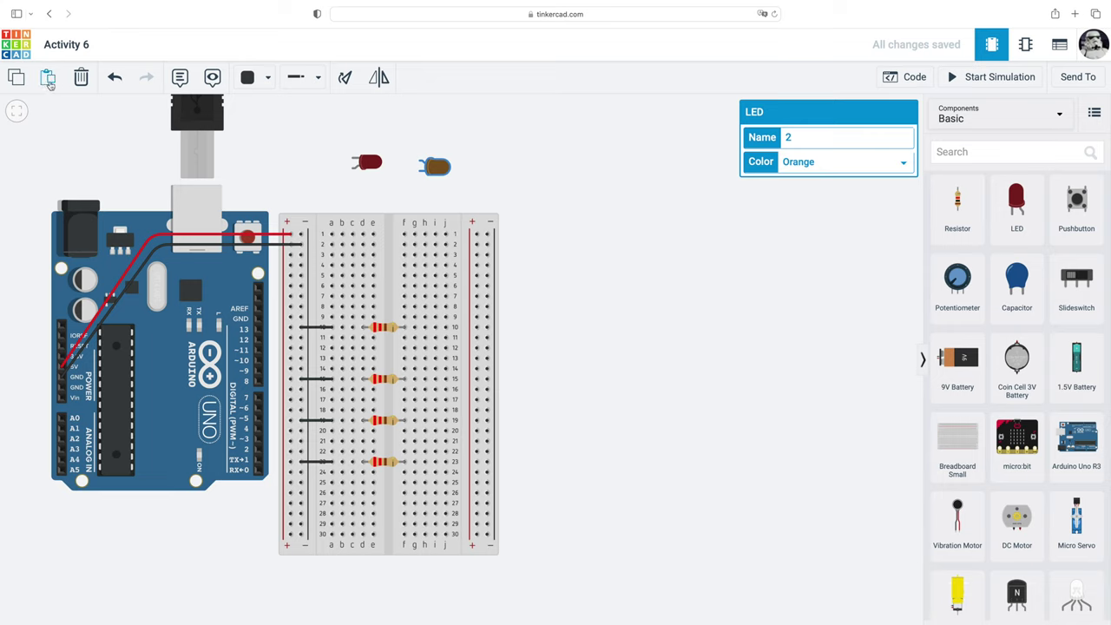
# Paste two more LEDs above the breadboard, setting the third LED's color to Yellow and the fourth's to Green.
pyautogui.click(48, 78)
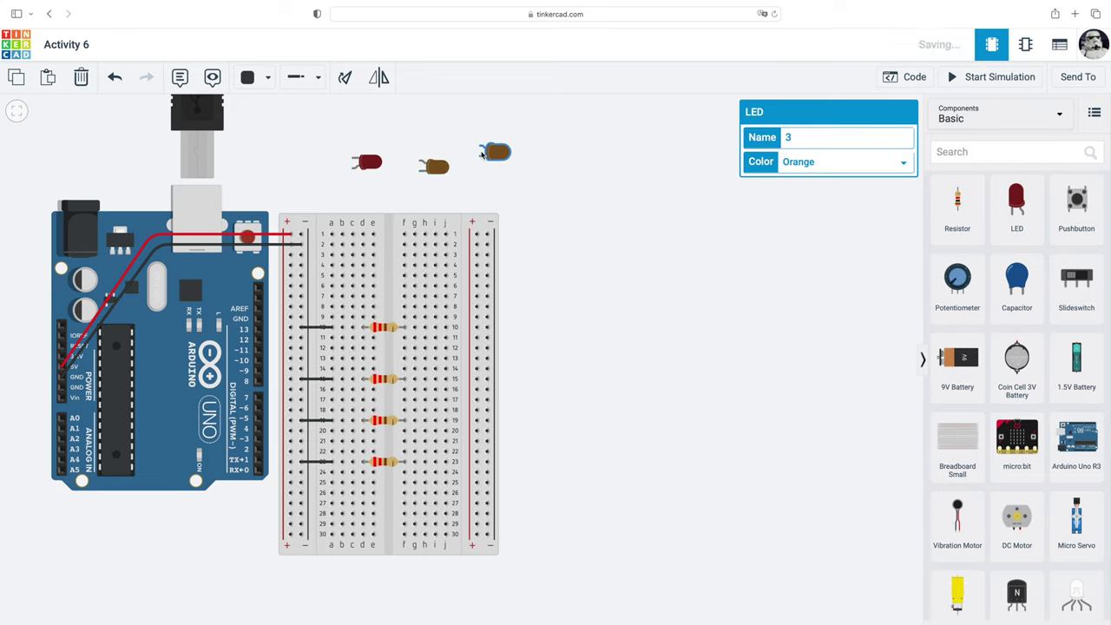
pyautogui.click(903, 162)
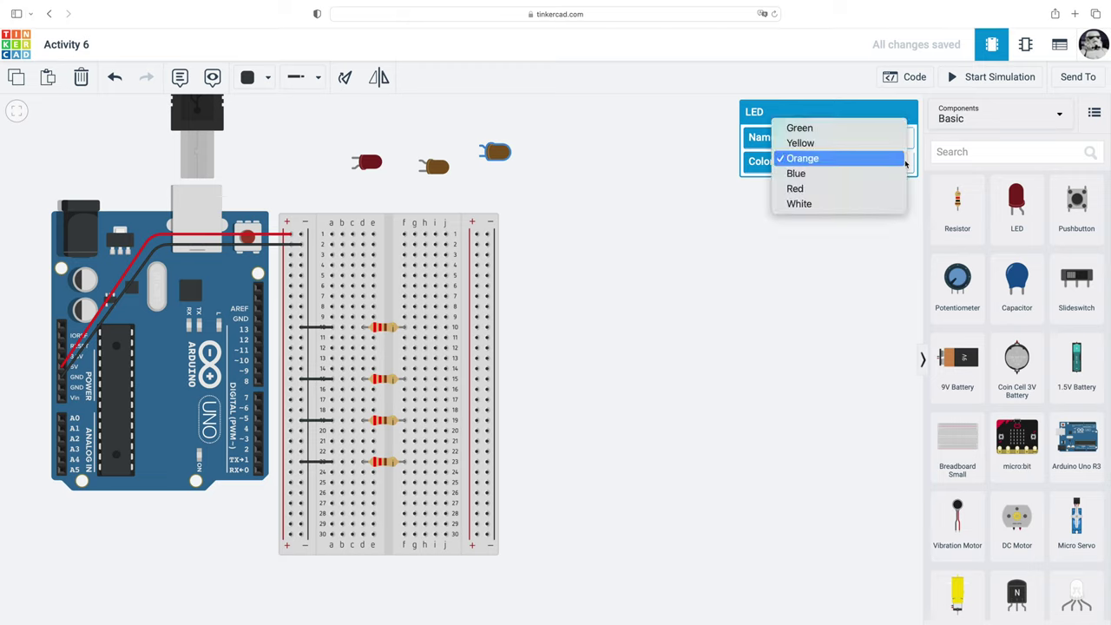
pyautogui.click(900, 144)
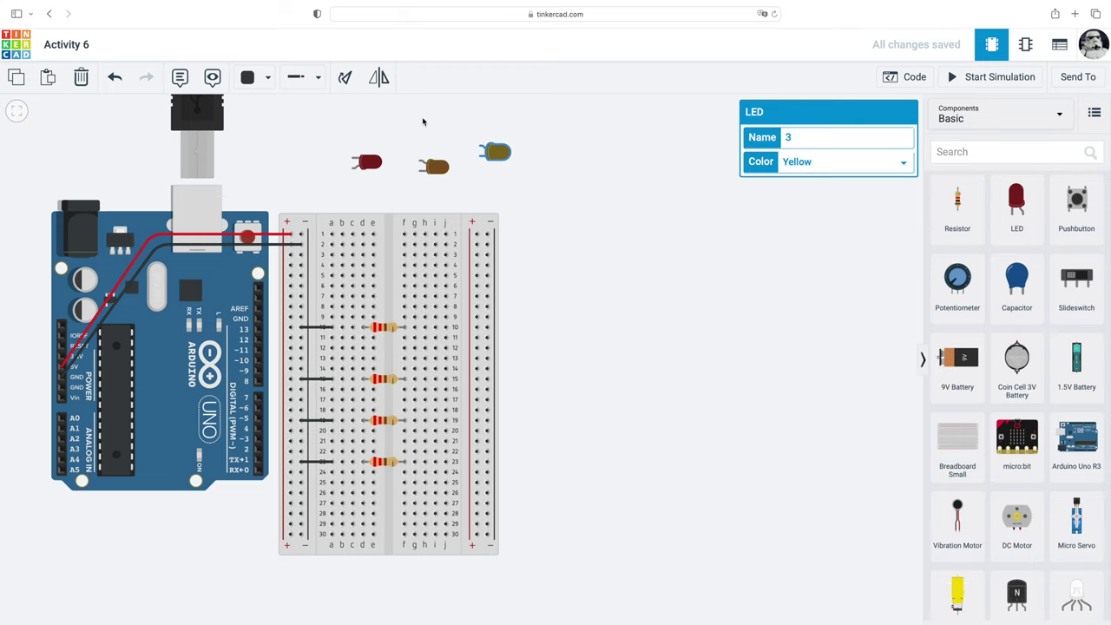
pyautogui.click(48, 79)
pyautogui.click(431, 129)
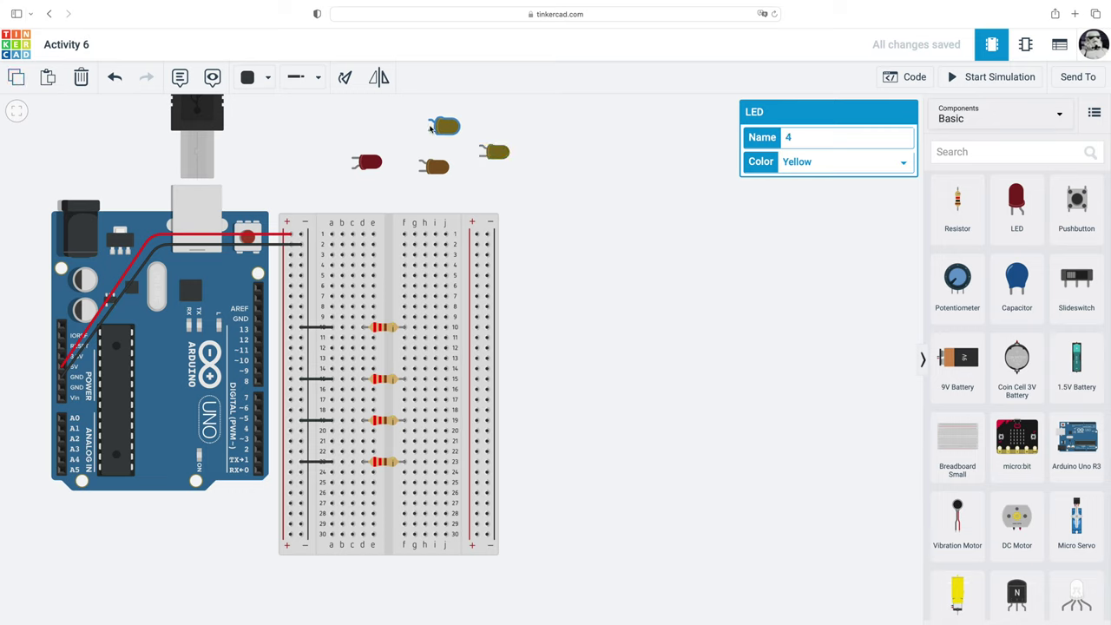
pyautogui.click(904, 164)
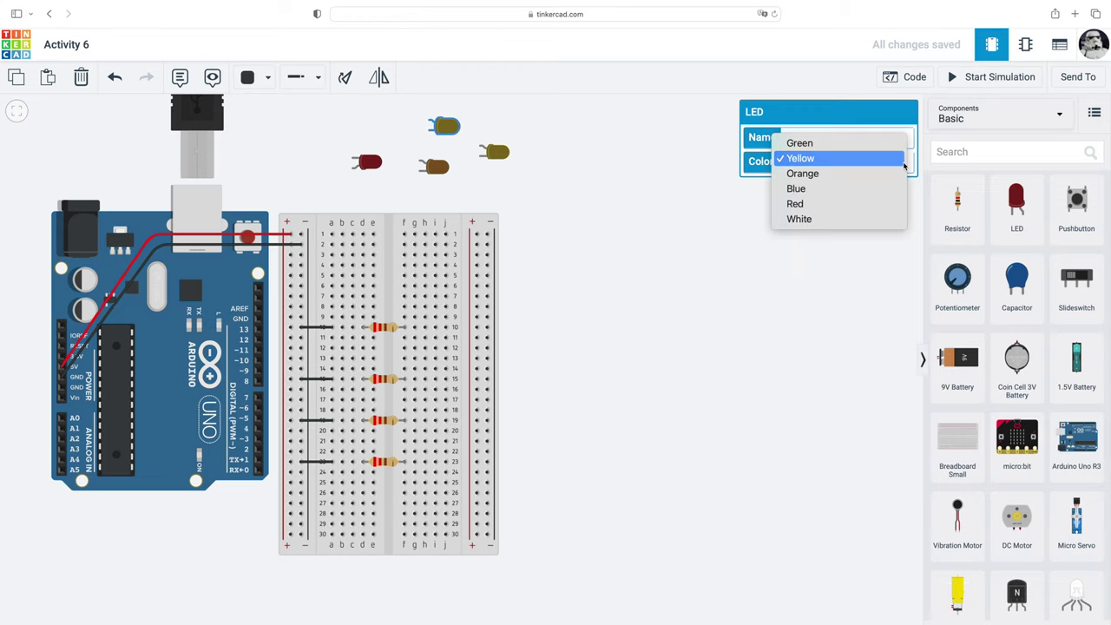
pyautogui.click(898, 149)
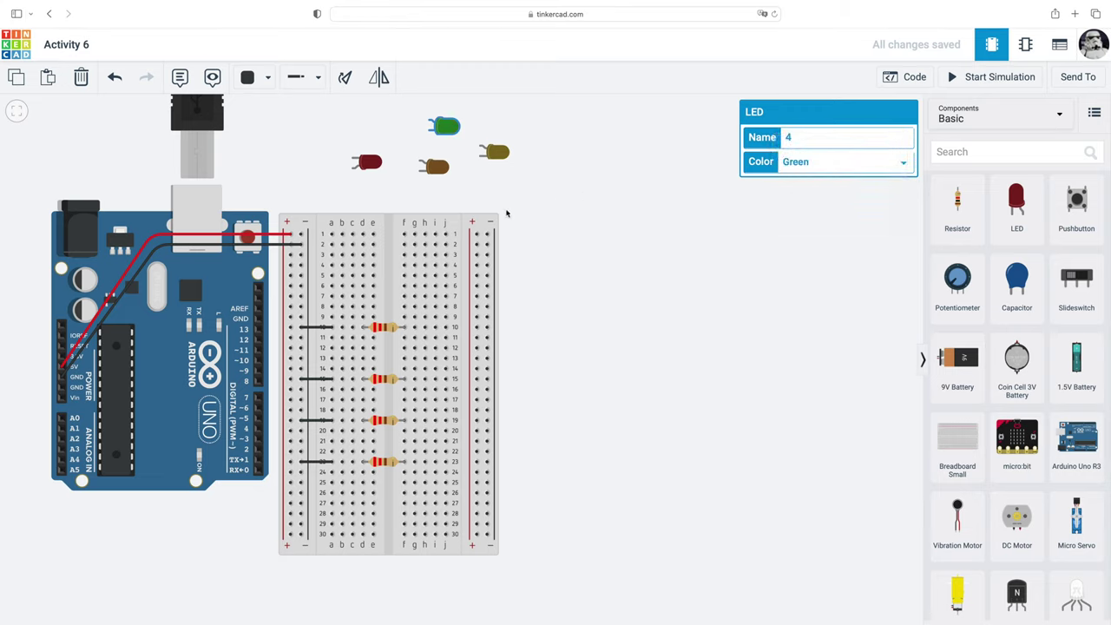
# Place the red, orange, yellow and green LEDs in column i at rows 10–11, 14–15, 18–19 and 22–23, respectively.
pyautogui.moveTo(371, 164); pyautogui.dragTo(454, 334)
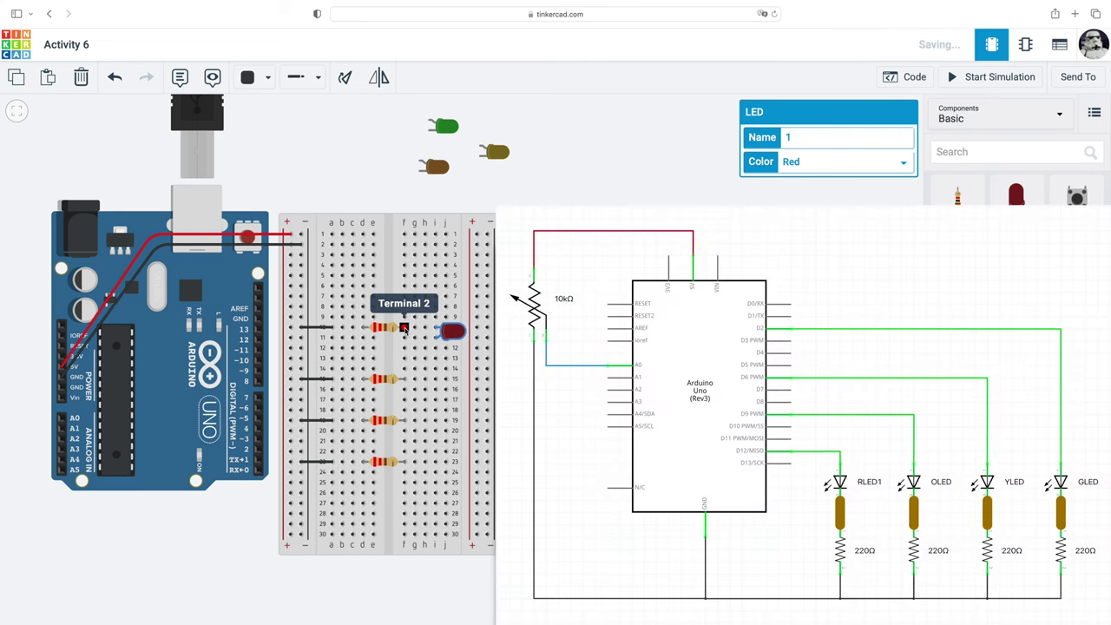
pyautogui.moveTo(434, 166); pyautogui.dragTo(435, 380)
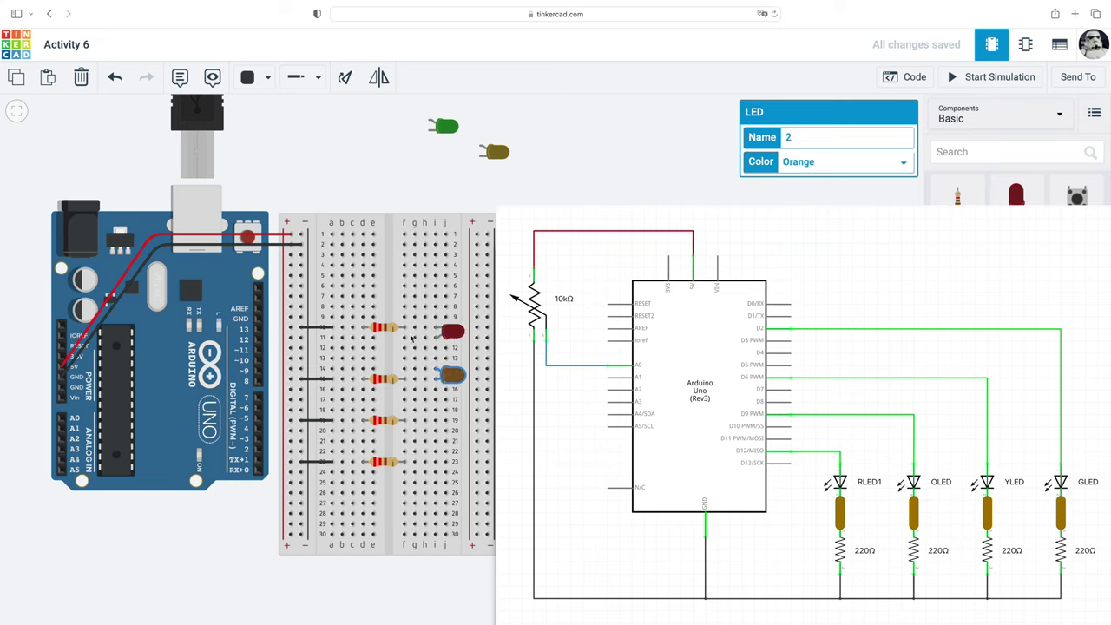
pyautogui.moveTo(497, 154); pyautogui.dragTo(435, 425)
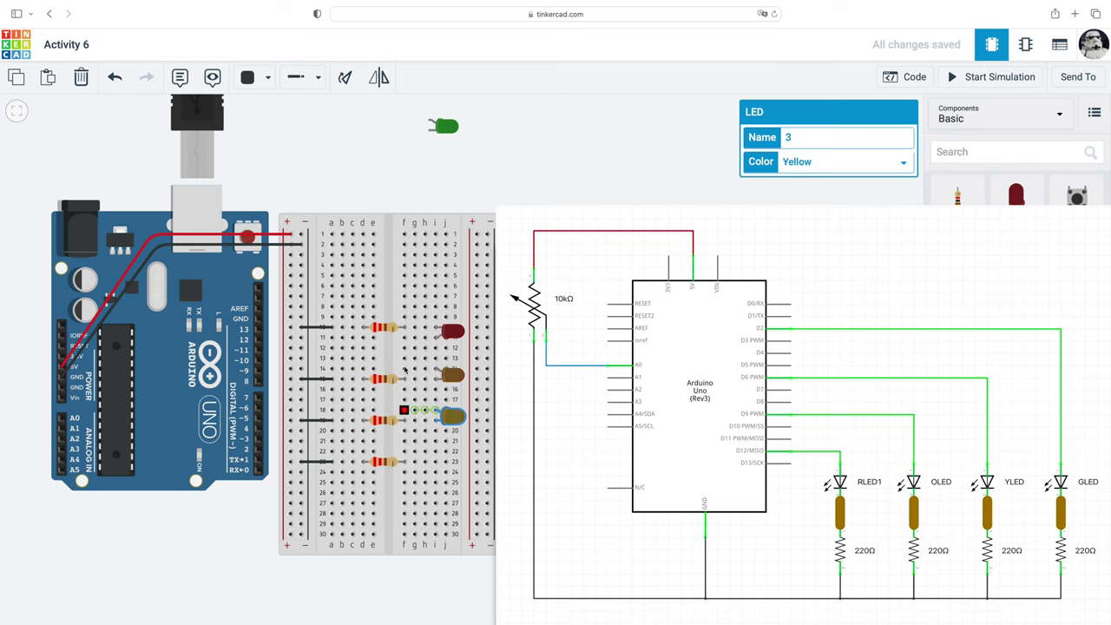
pyautogui.moveTo(443, 126); pyautogui.dragTo(451, 459)
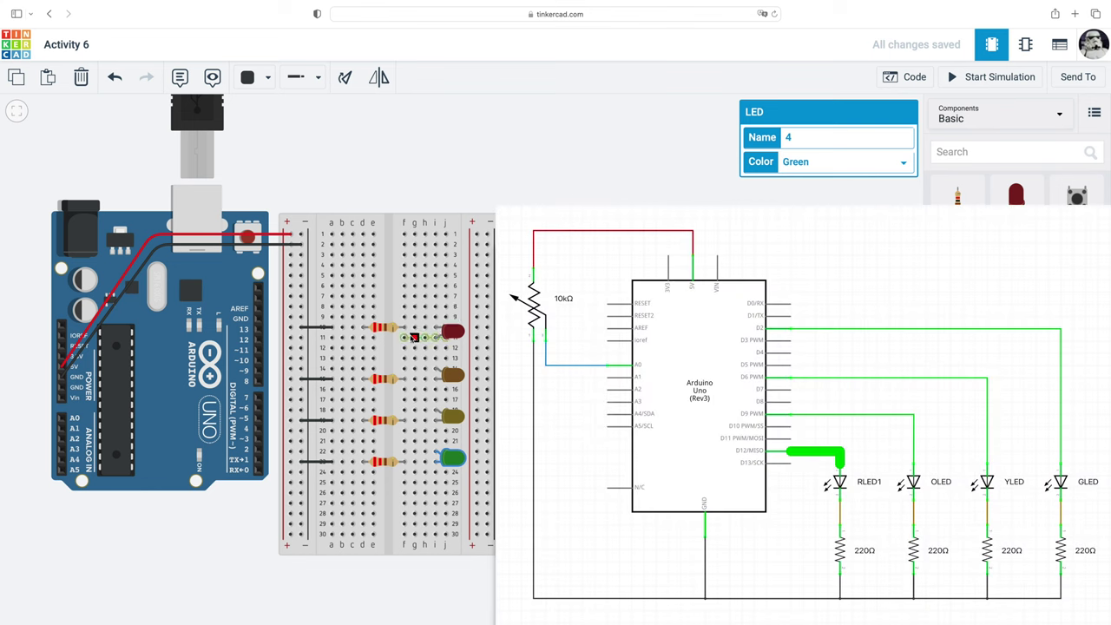
# Connect the red LED's anode row at f11 to Arduino pin 12 with a green wire.
pyautogui.click(404, 337)
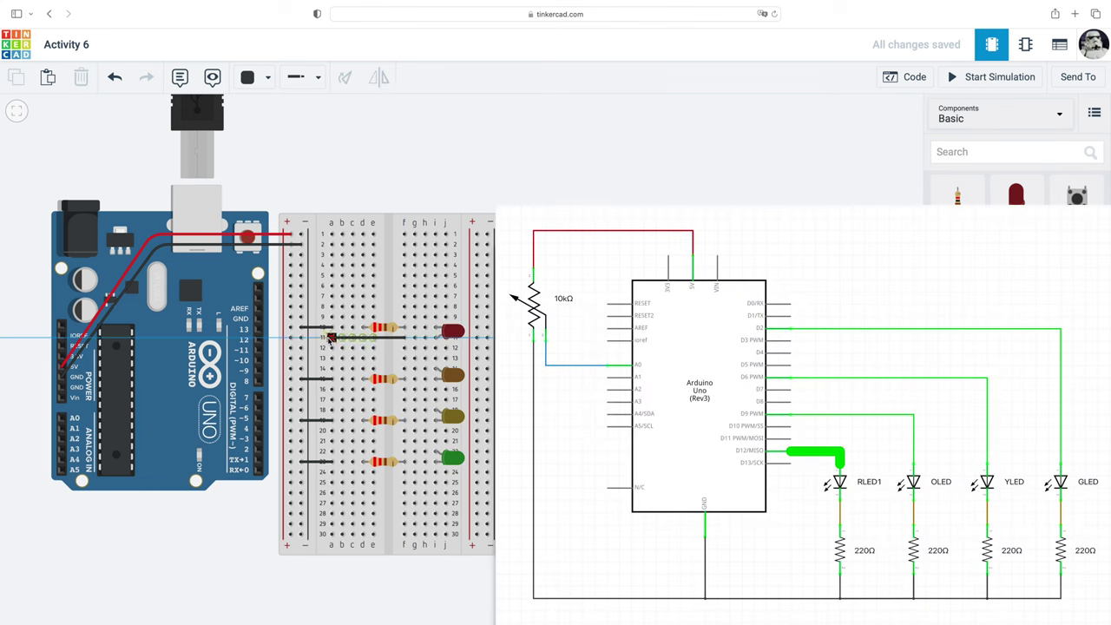
pyautogui.click(260, 342)
pyautogui.click(268, 79)
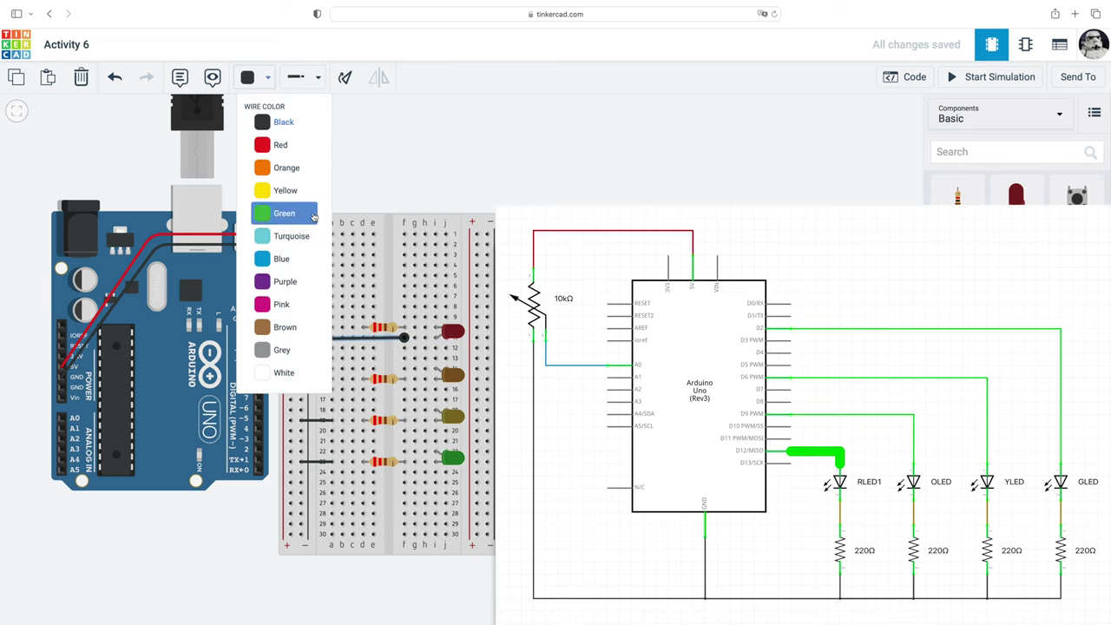
pyautogui.click(306, 213)
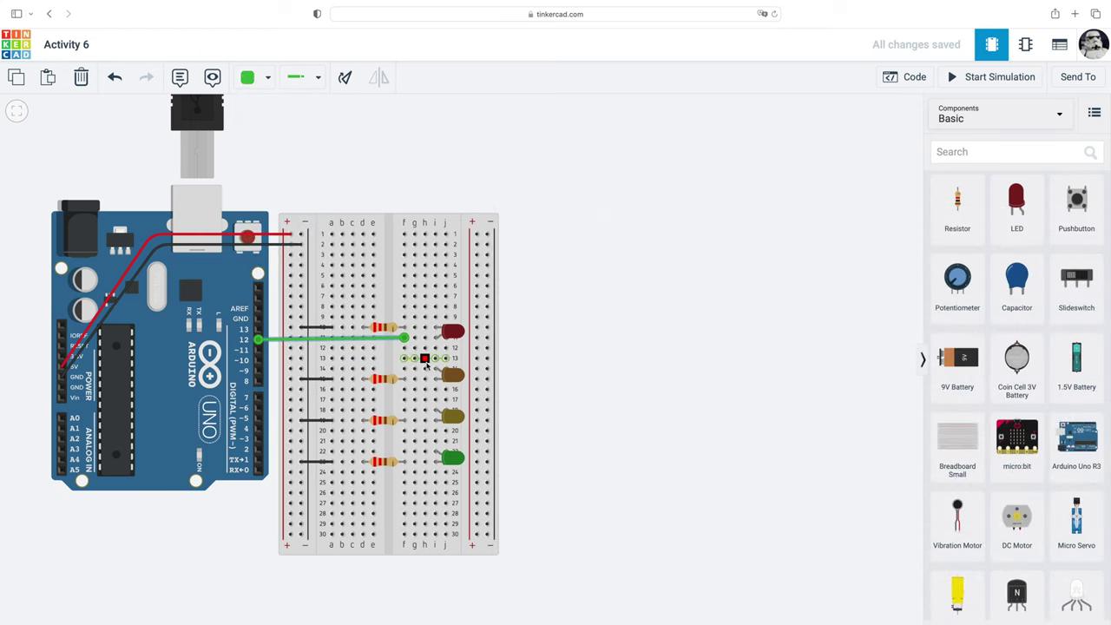
# Run green wires from f14 to Arduino pin 9, f18 to pin 6 and f22 to pin 2.
pyautogui.click(404, 371)
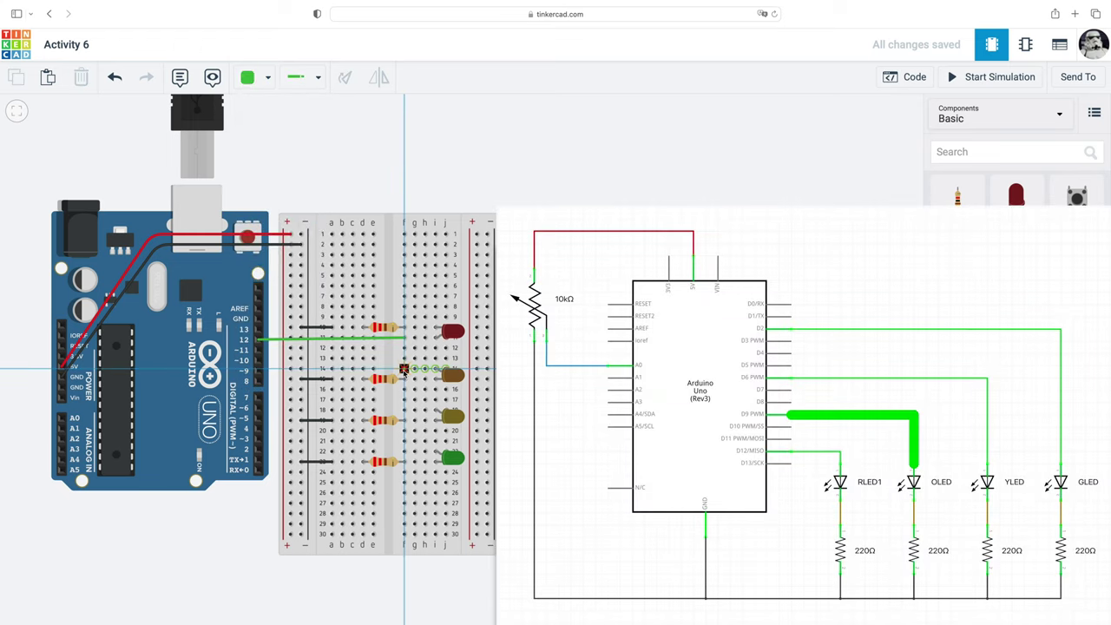
pyautogui.click(260, 372)
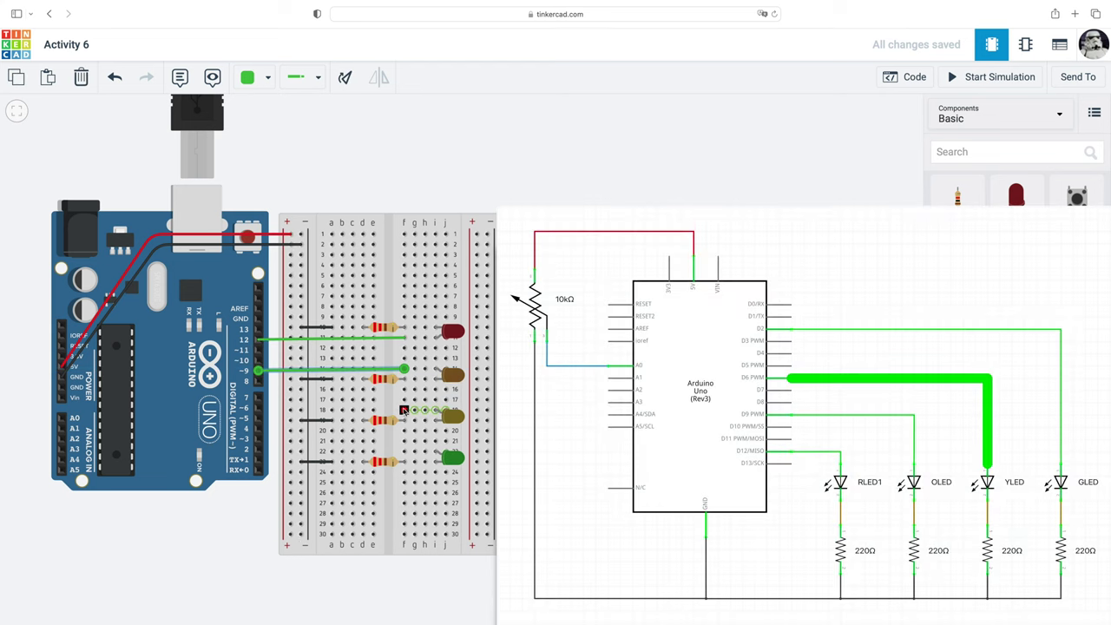
pyautogui.click(404, 410)
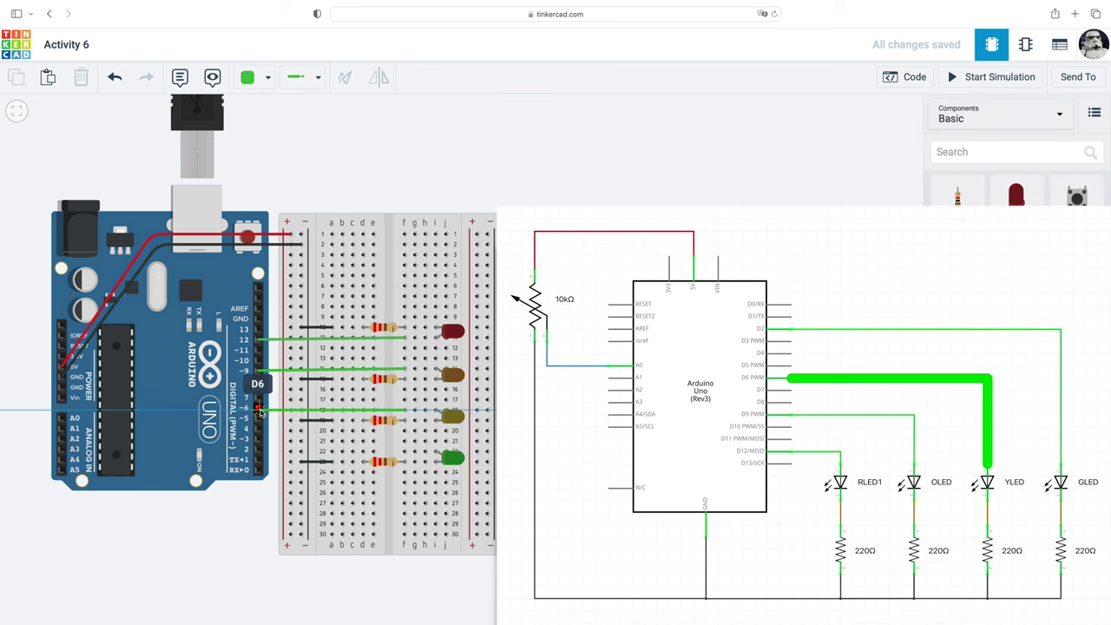
pyautogui.click(258, 409)
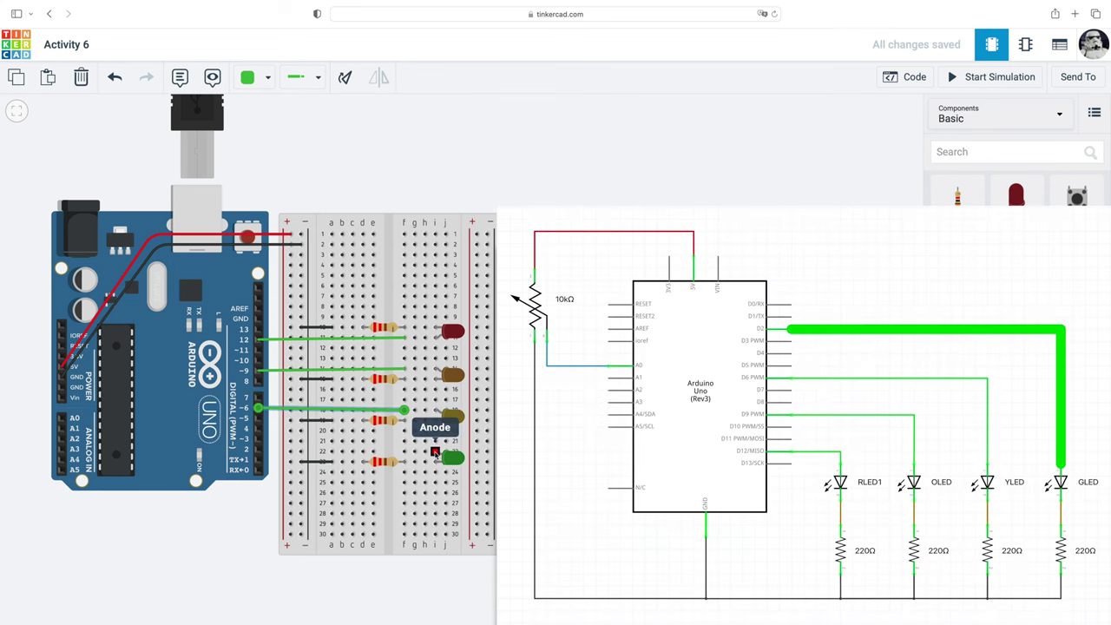
pyautogui.click(404, 453)
pyautogui.click(259, 451)
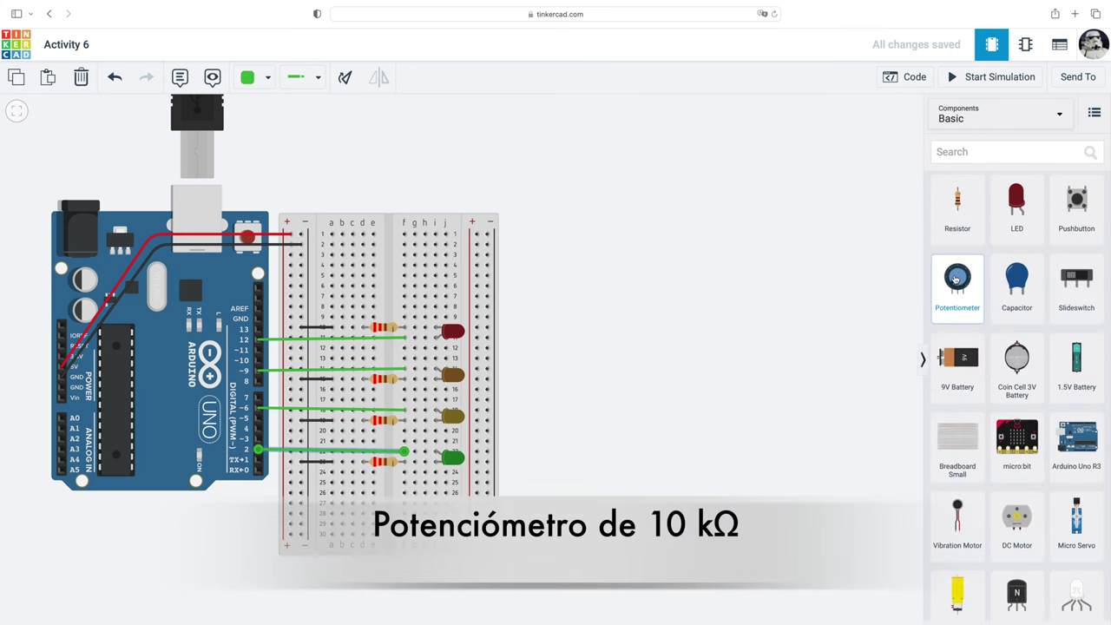
# Add a potentiometer above the breadboard and set its resistance to 10 kΩ.
pyautogui.moveTo(956, 278); pyautogui.dragTo(388, 176)
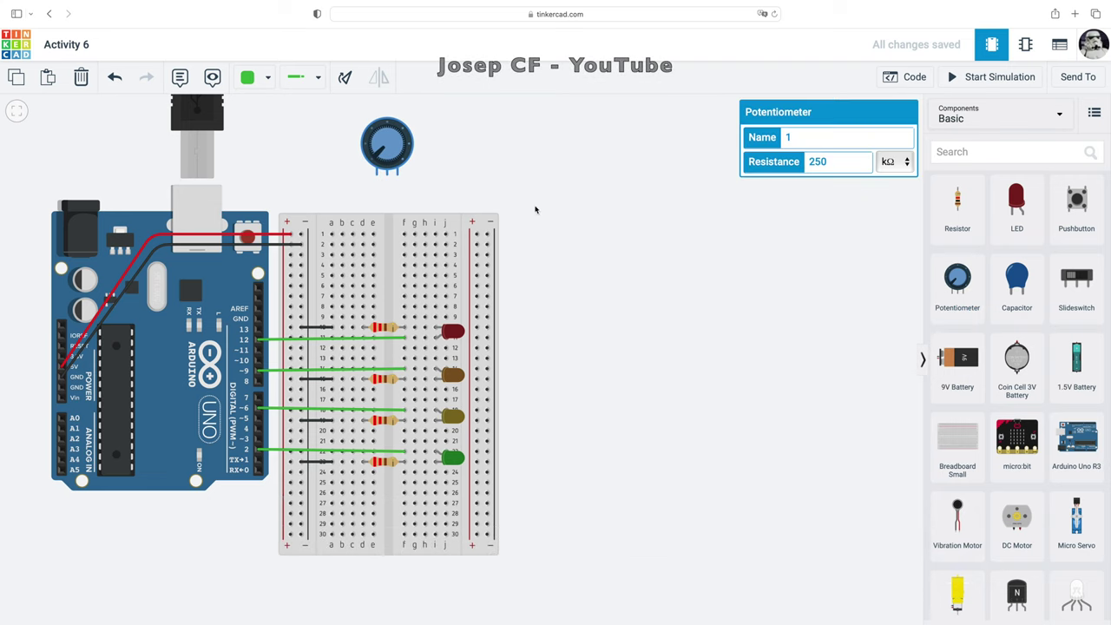
pyautogui.click(841, 161)
pyautogui.press('BackSpace')
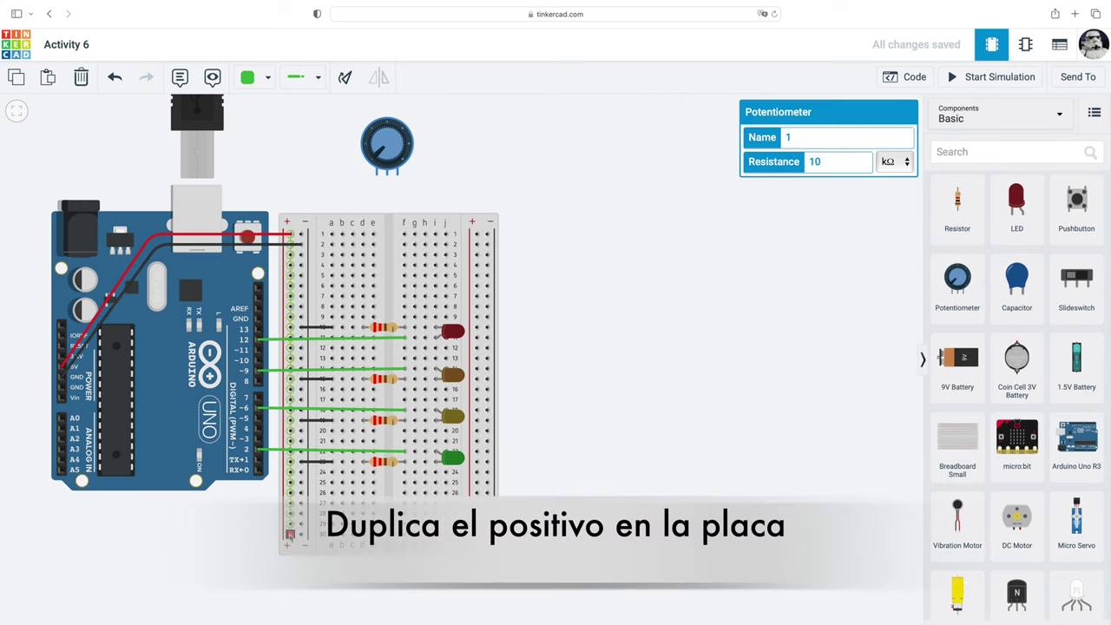
# Link the breadboard's two positive rails with a red wire along row 30.
pyautogui.click(289, 533)
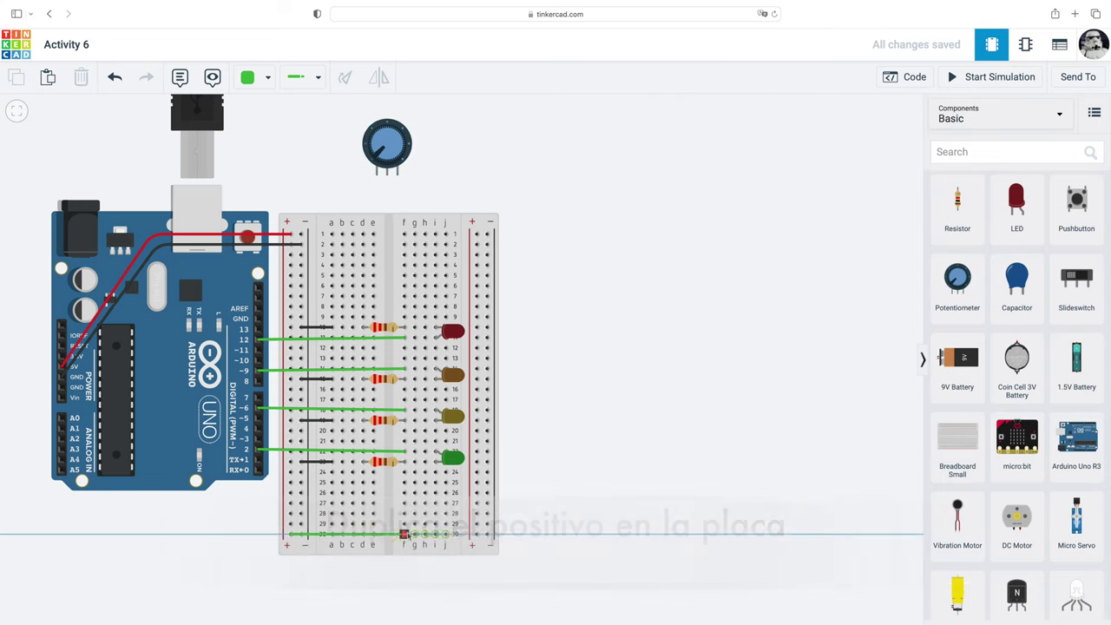
pyautogui.click(475, 533)
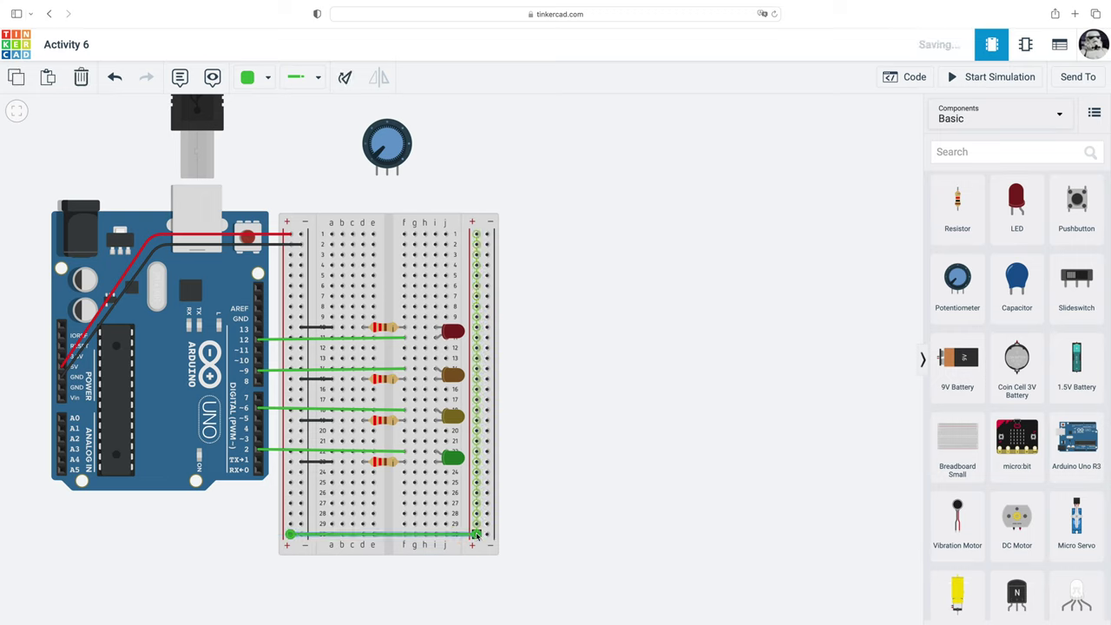
pyautogui.click(269, 78)
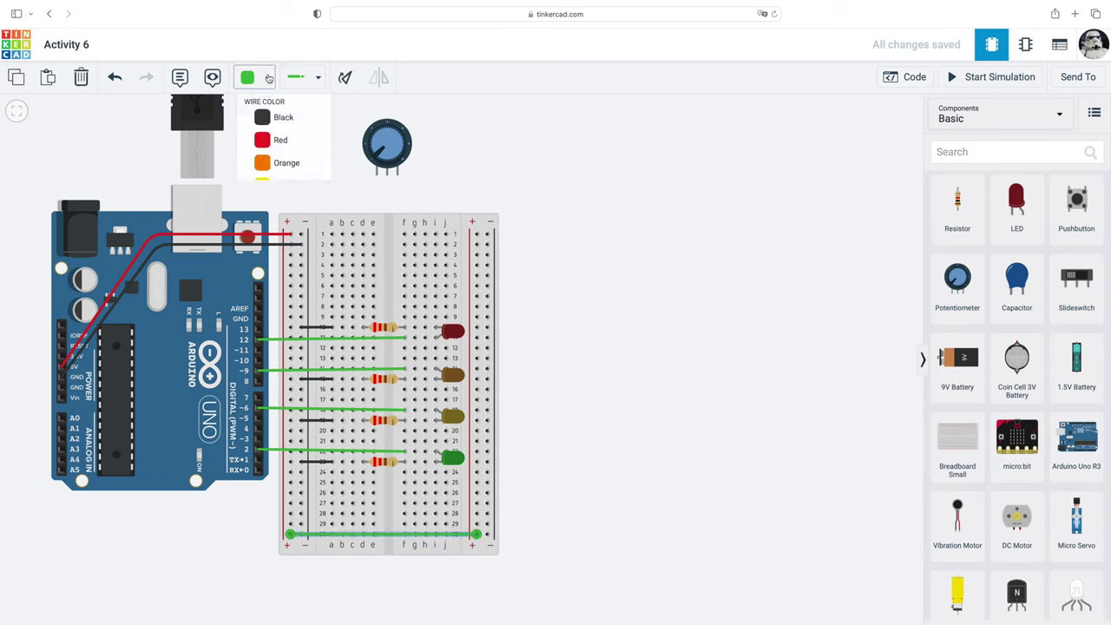
pyautogui.click(309, 149)
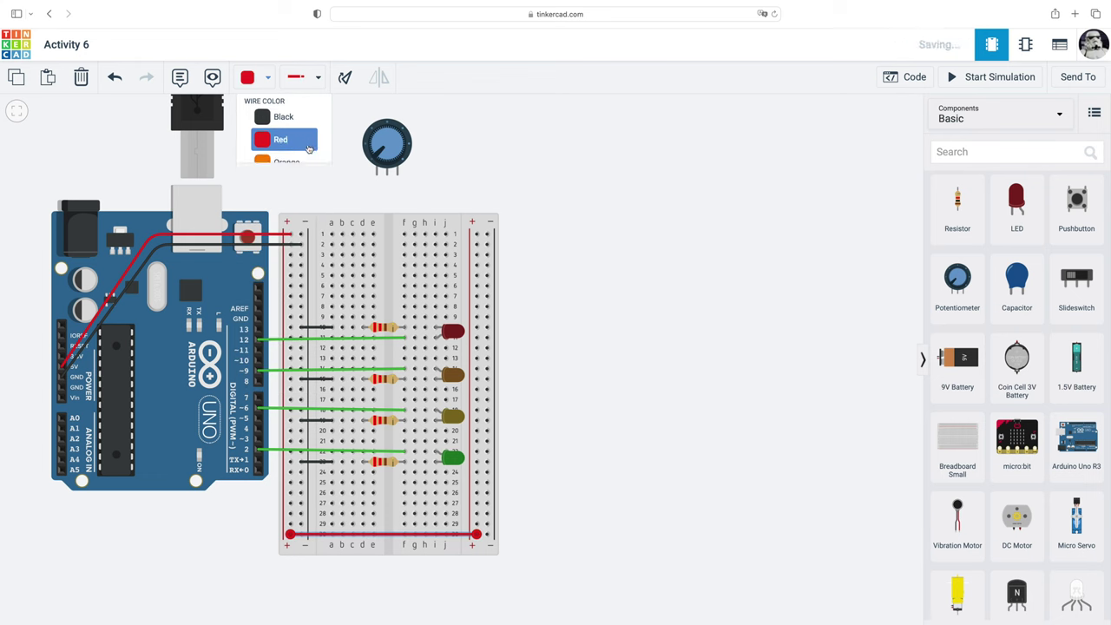
# Connect the potentiometer's right leg to the far positive rail at row 1 with a red wire bent at right angles.
pyautogui.click(398, 175)
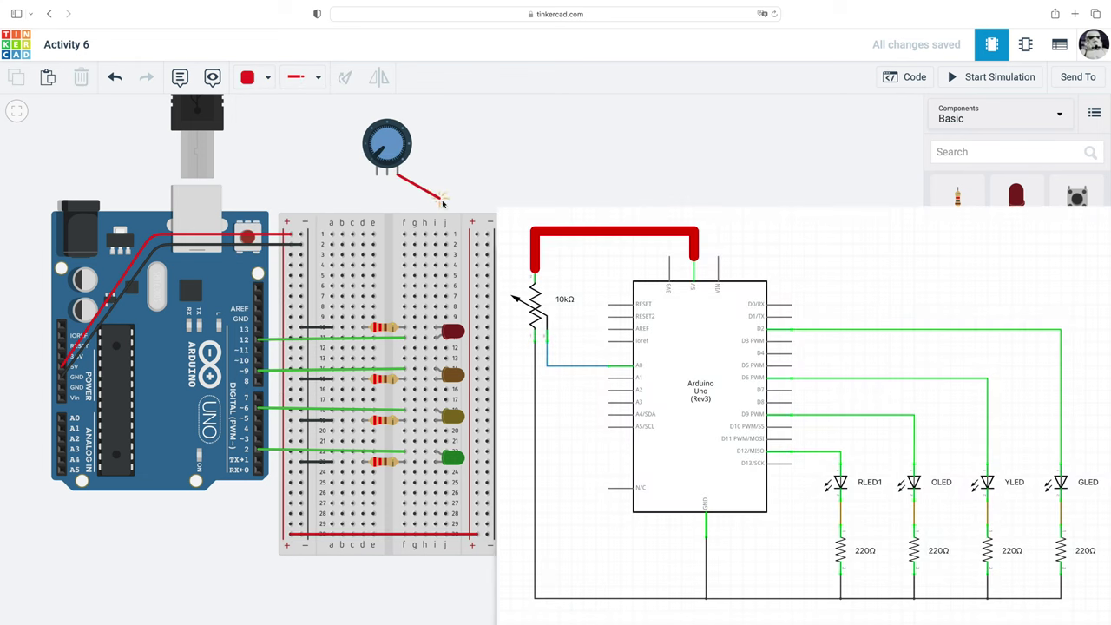
pyautogui.click(476, 233)
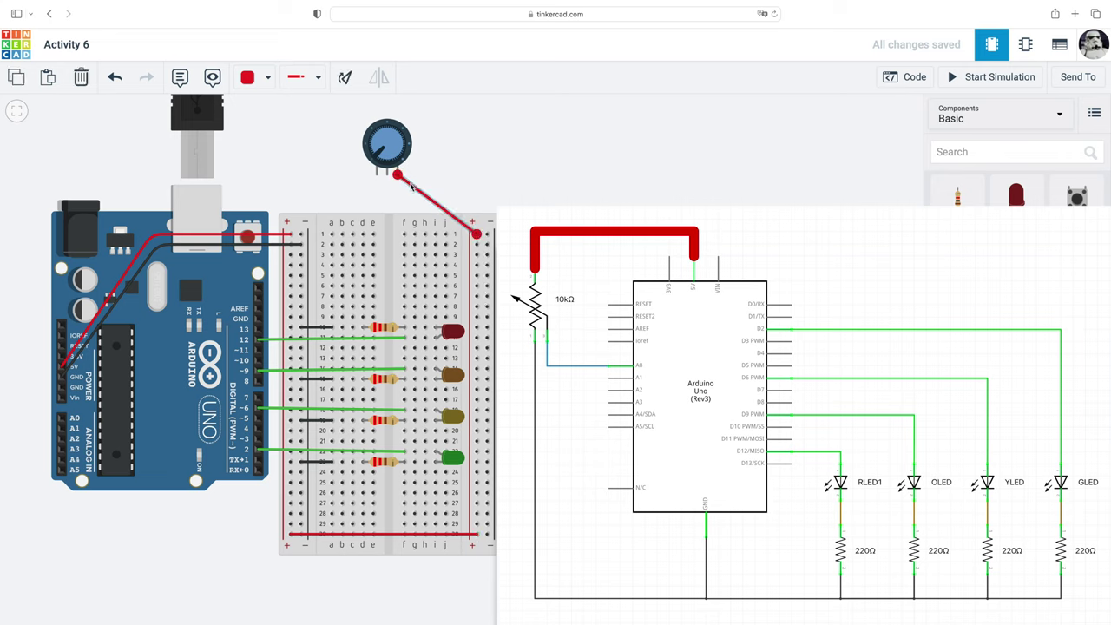
pyautogui.moveTo(410, 186); pyautogui.dragTo(399, 186)
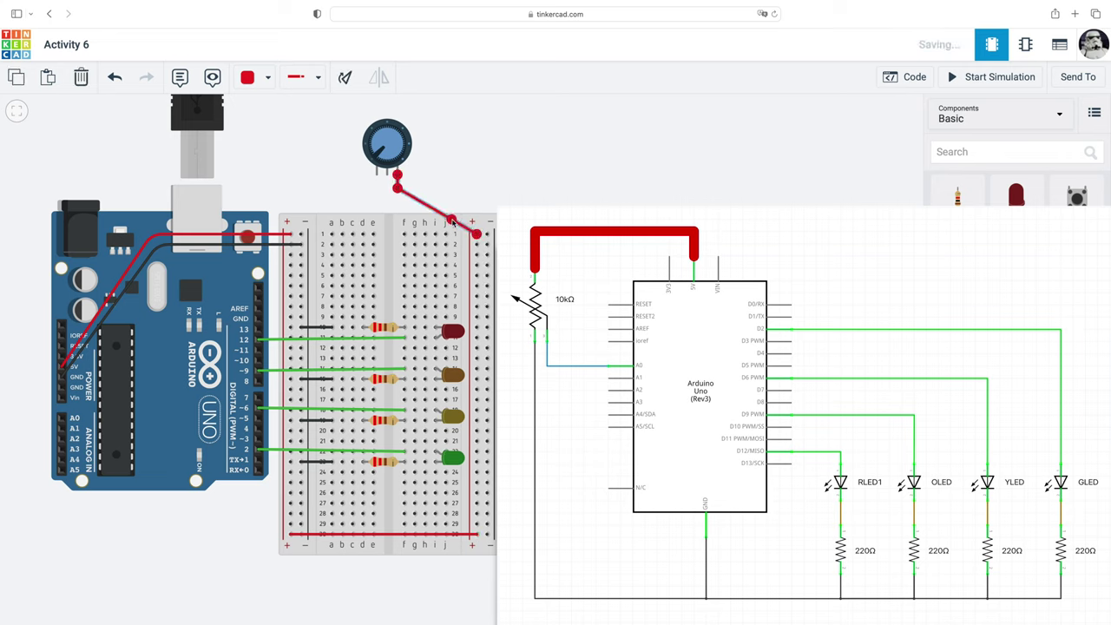
pyautogui.moveTo(452, 221); pyautogui.dragTo(476, 187)
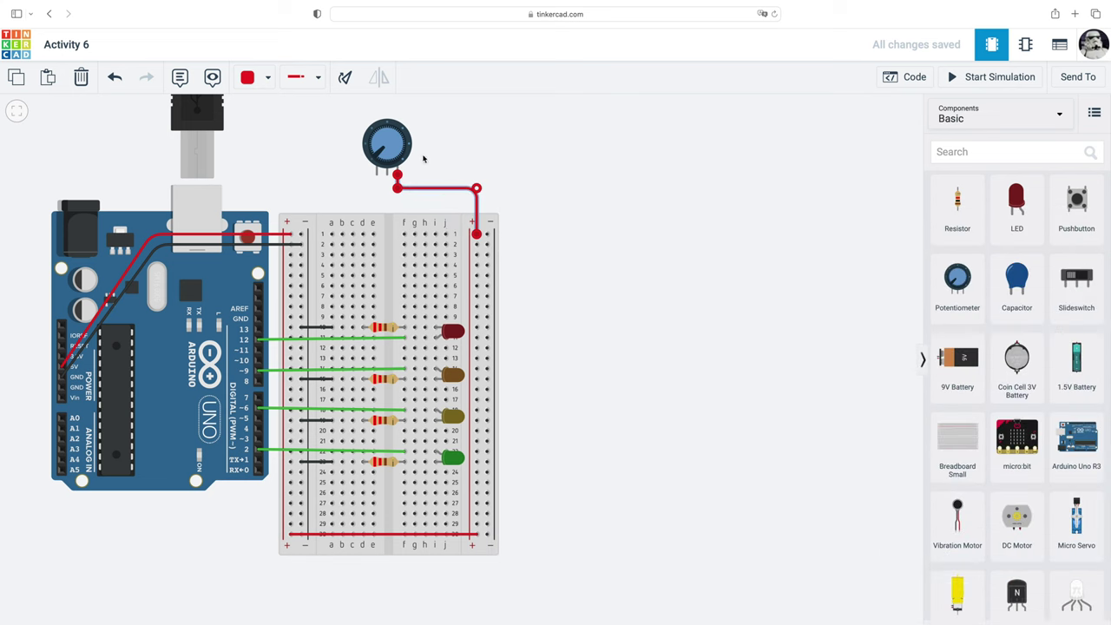
# Connect the potentiometer's left leg to the near negative rail at row 1 with a black wire bent at right angles.
pyautogui.click(378, 171)
pyautogui.click(303, 233)
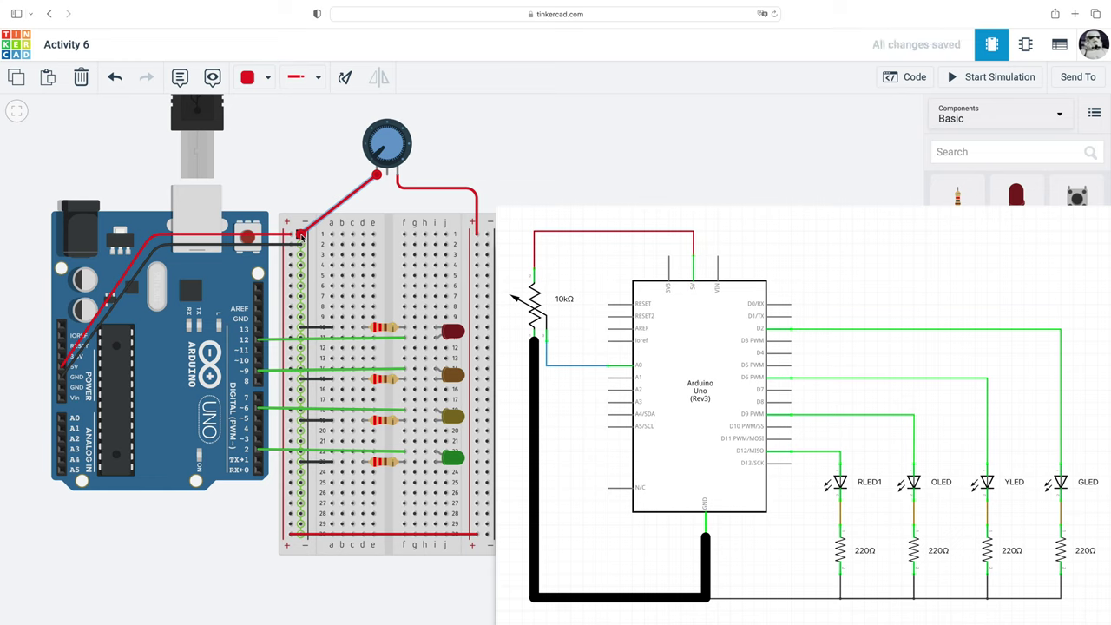
pyautogui.click(268, 79)
pyautogui.click(311, 123)
pyautogui.moveTo(368, 183); pyautogui.dragTo(378, 189)
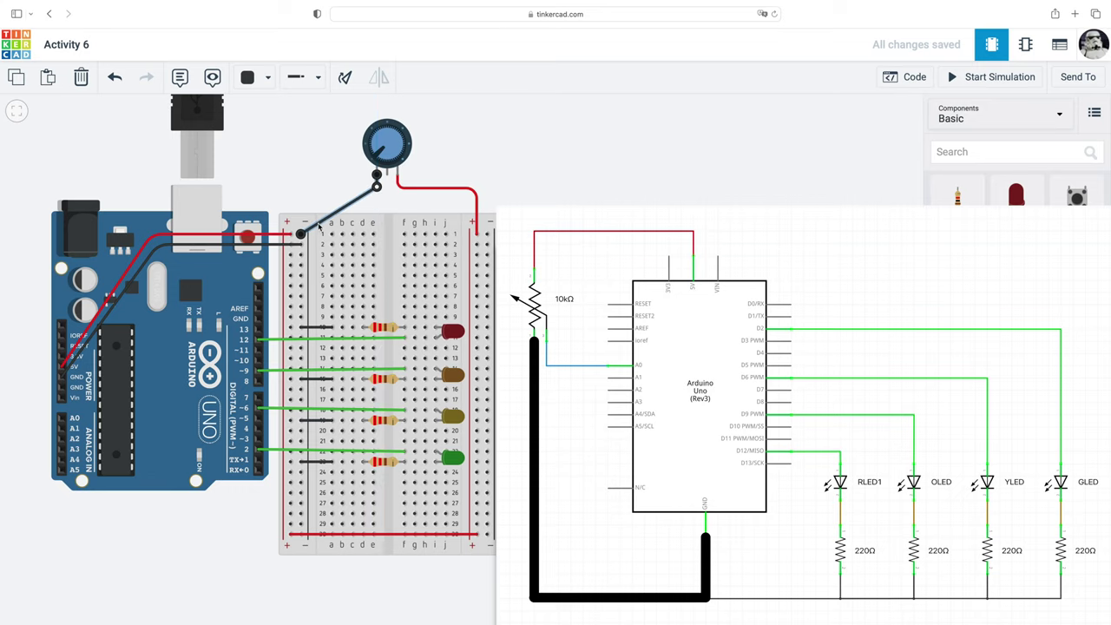
pyautogui.moveTo(317, 224); pyautogui.dragTo(300, 187)
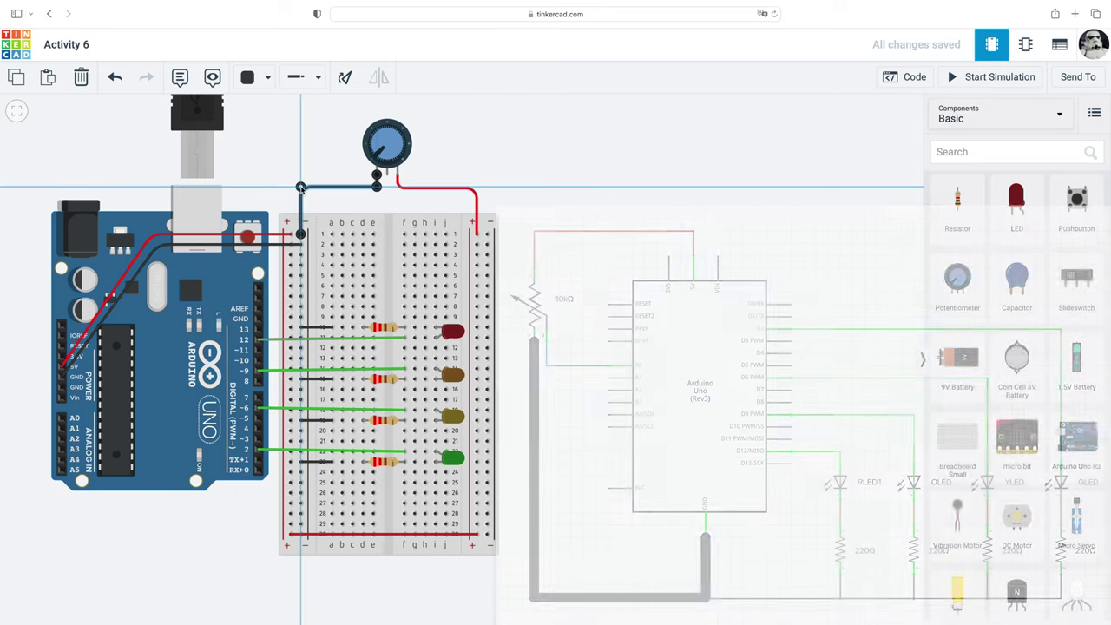
# Connect the potentiometer's wiper to Arduino analog pin A0 with a blue wire.
pyautogui.click(388, 174)
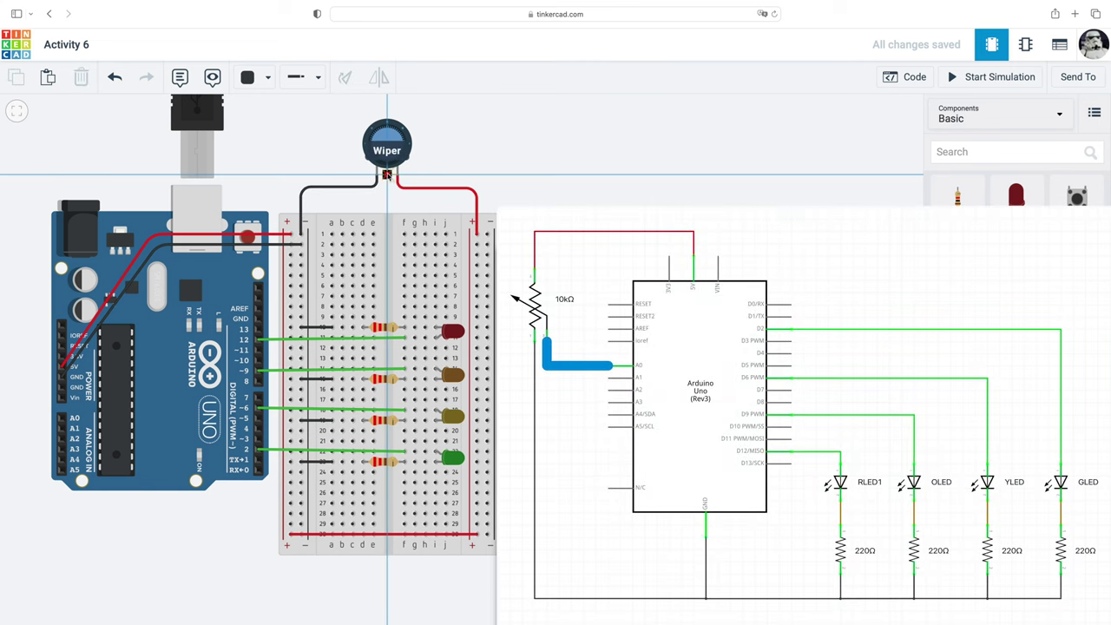
pyautogui.click(61, 418)
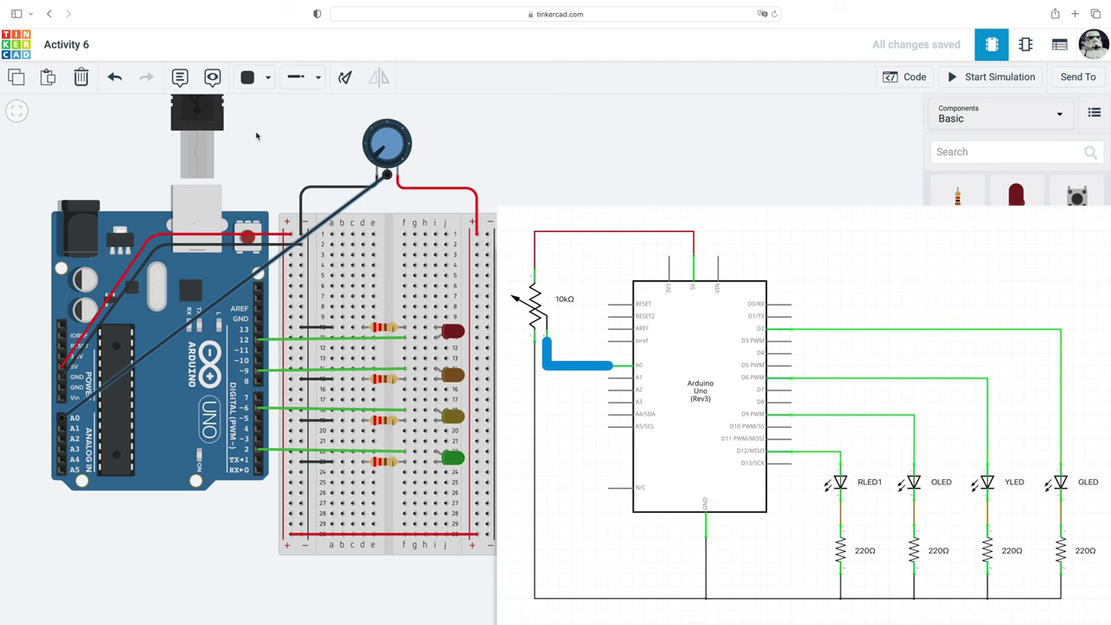
pyautogui.click(270, 79)
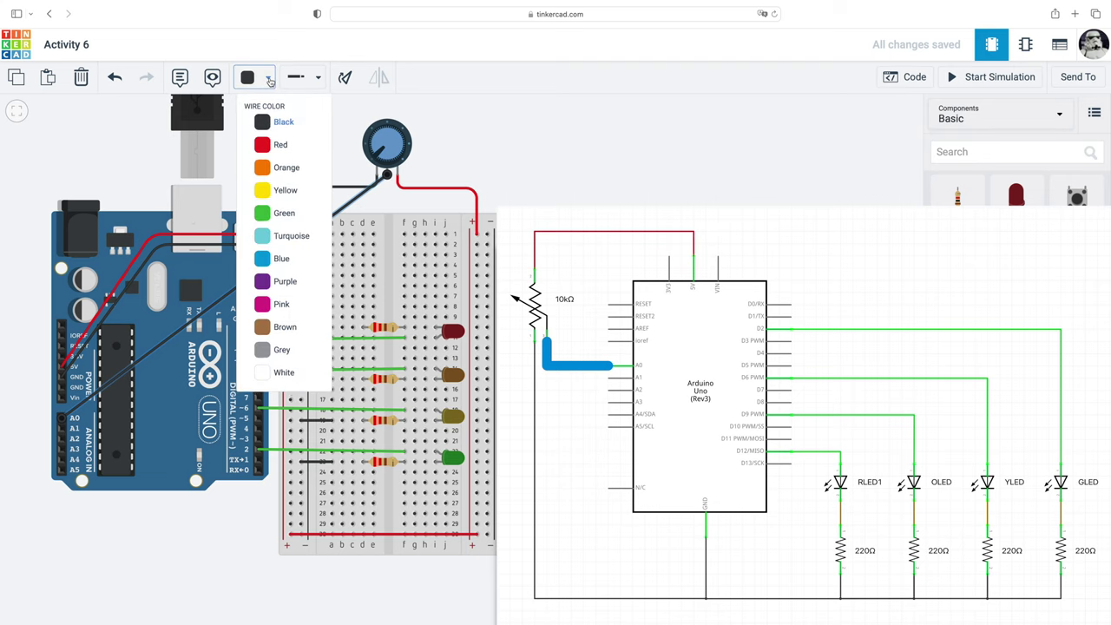
pyautogui.click(281, 259)
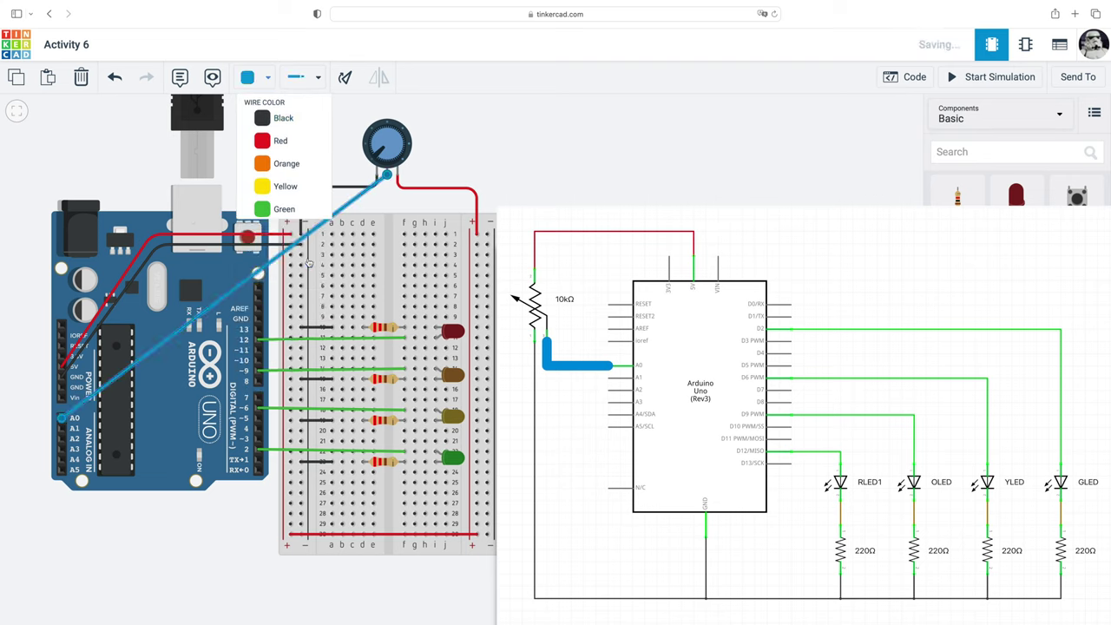
# Reroute the blue A0 wire with right-angle bends above the breadboard and around the Arduino's outer edge.
pyautogui.moveTo(375, 189); pyautogui.dragTo(389, 194)
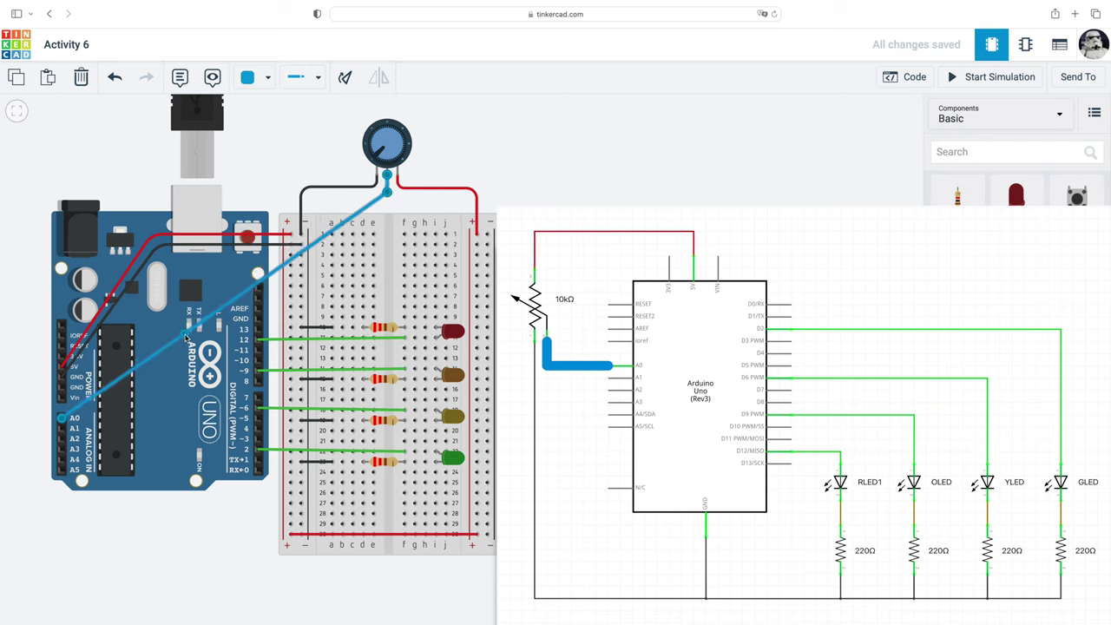
pyautogui.moveTo(186, 339); pyautogui.dragTo(33, 191)
pyautogui.moveTo(52, 334); pyautogui.dragTo(39, 417)
pyautogui.moveTo(33, 192); pyautogui.dragTo(39, 197)
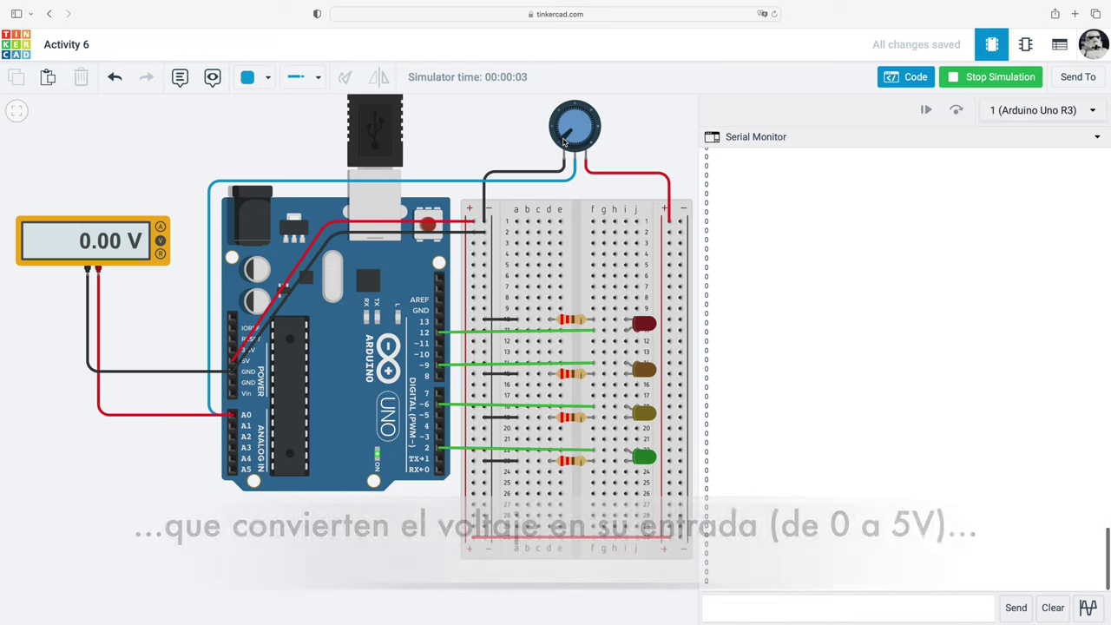
# Turn the potentiometer knob up and back down during the simulation to compare the multimeter voltage with the serial readings.
pyautogui.moveTo(564, 141); pyautogui.dragTo(589, 120)
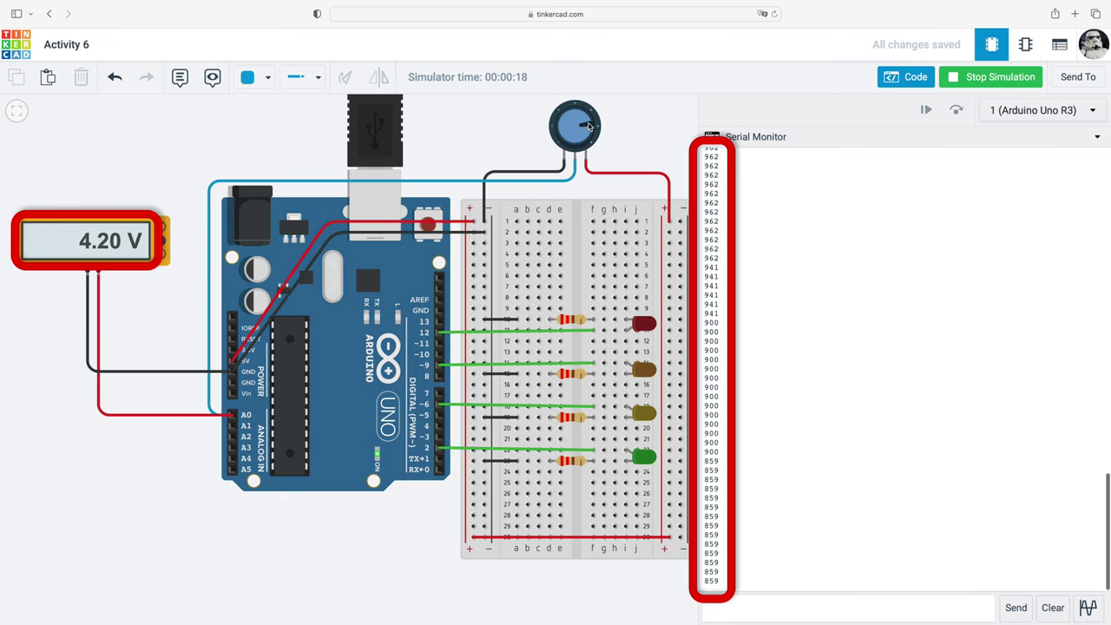
pyautogui.moveTo(589, 124); pyautogui.dragTo(586, 120)
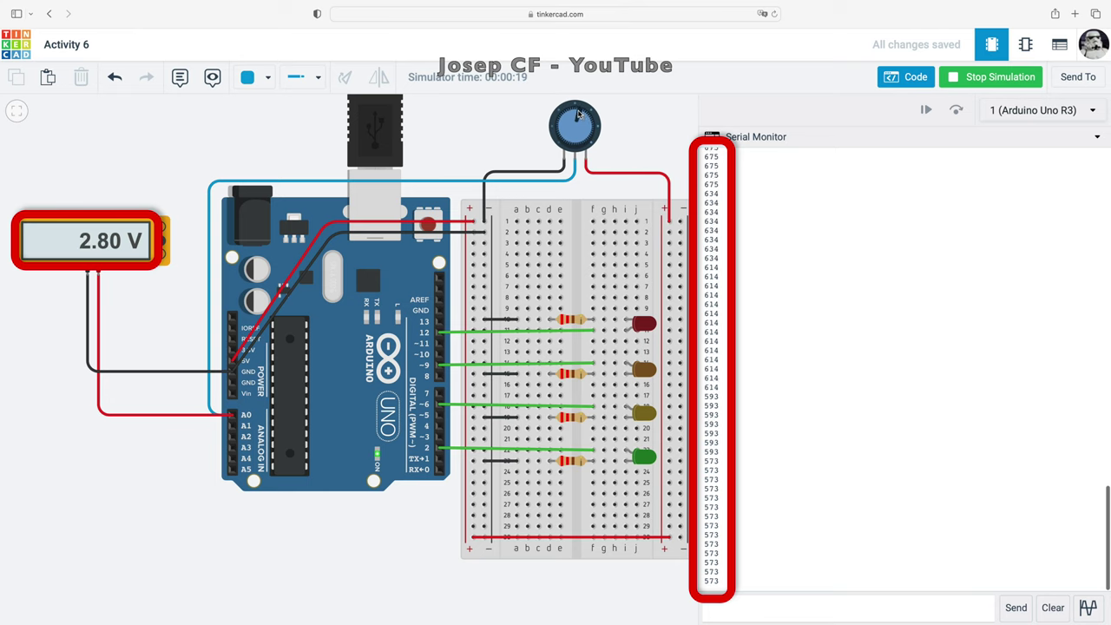
pyautogui.moveTo(565, 115); pyautogui.dragTo(562, 149)
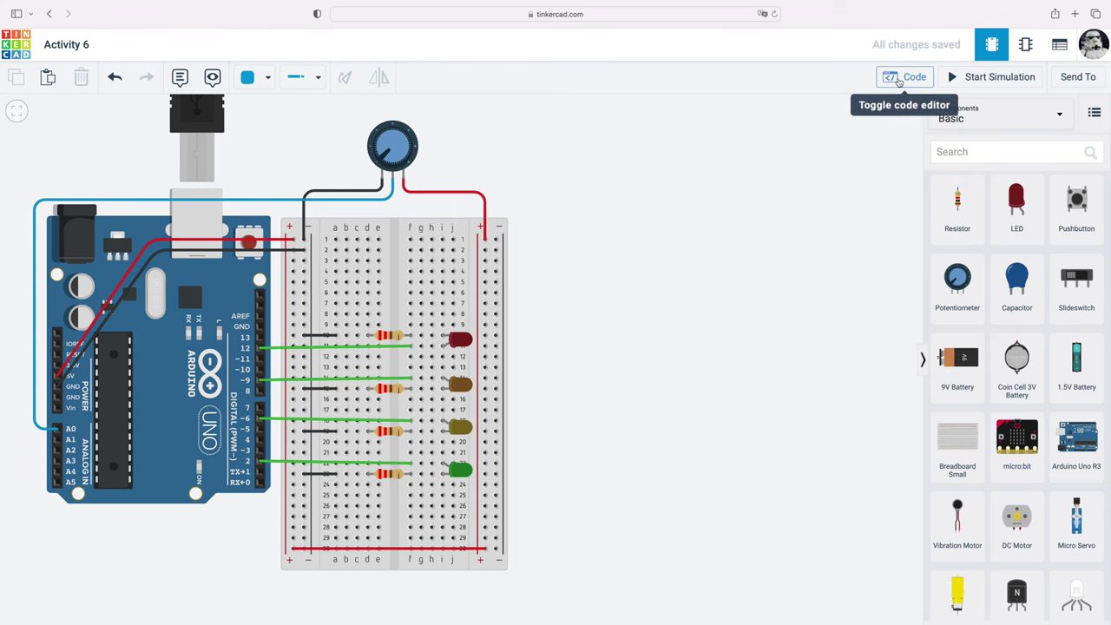
# Open the code editor and delete the default blink blocks from the forever loop.
pyautogui.click(900, 78)
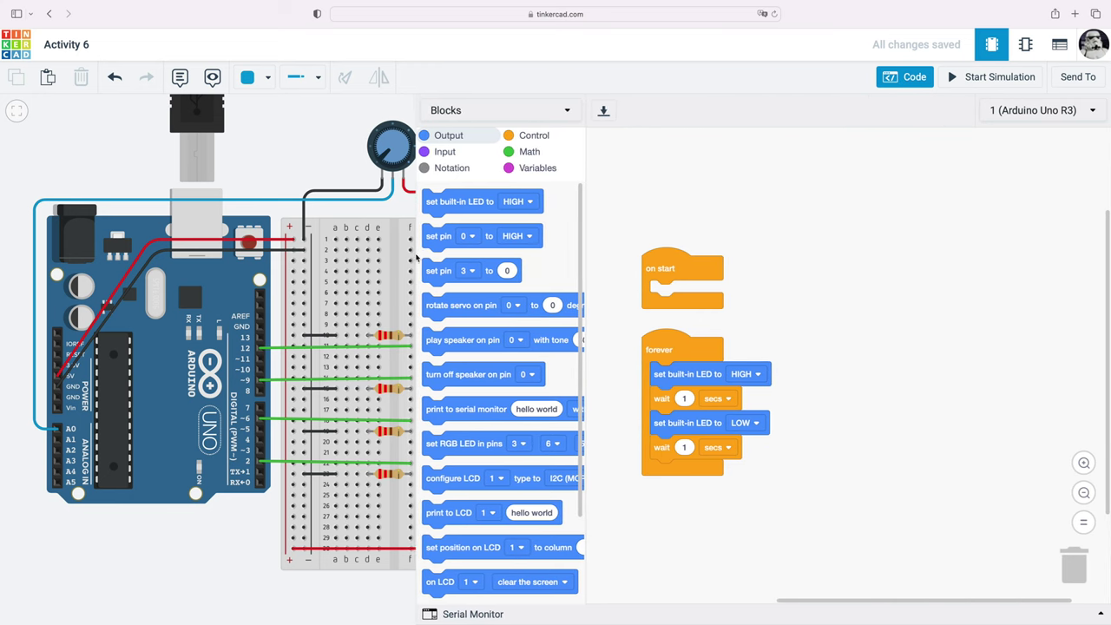
pyautogui.moveTo(654, 373); pyautogui.dragTo(1074, 565)
pyautogui.moveTo(744, 450); pyautogui.dragTo(686, 293)
# Add an if-then block to the forever loop with the condition read analog pin A0 < 256.
pyautogui.click(552, 139)
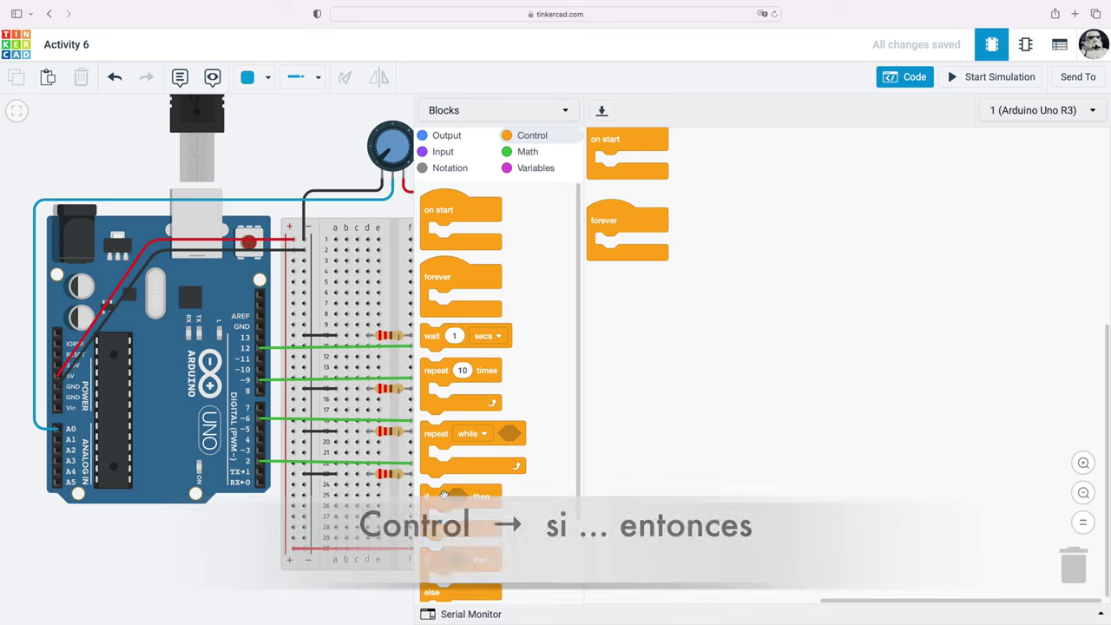
pyautogui.moveTo(446, 492); pyautogui.dragTo(618, 245)
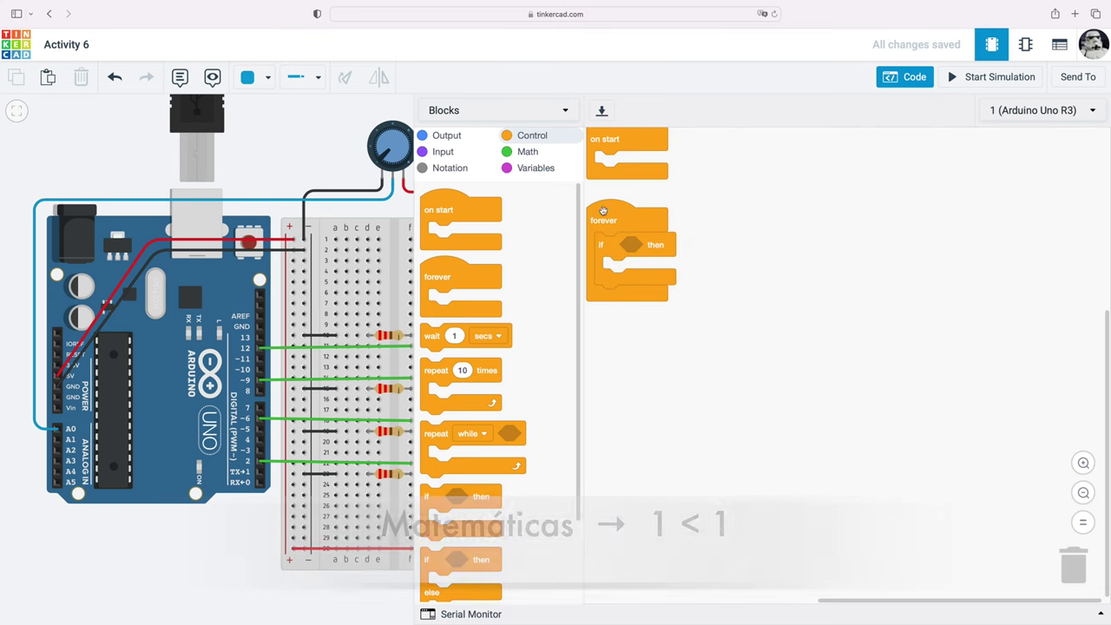
pyautogui.click(556, 152)
pyautogui.moveTo(451, 222); pyautogui.dragTo(625, 237)
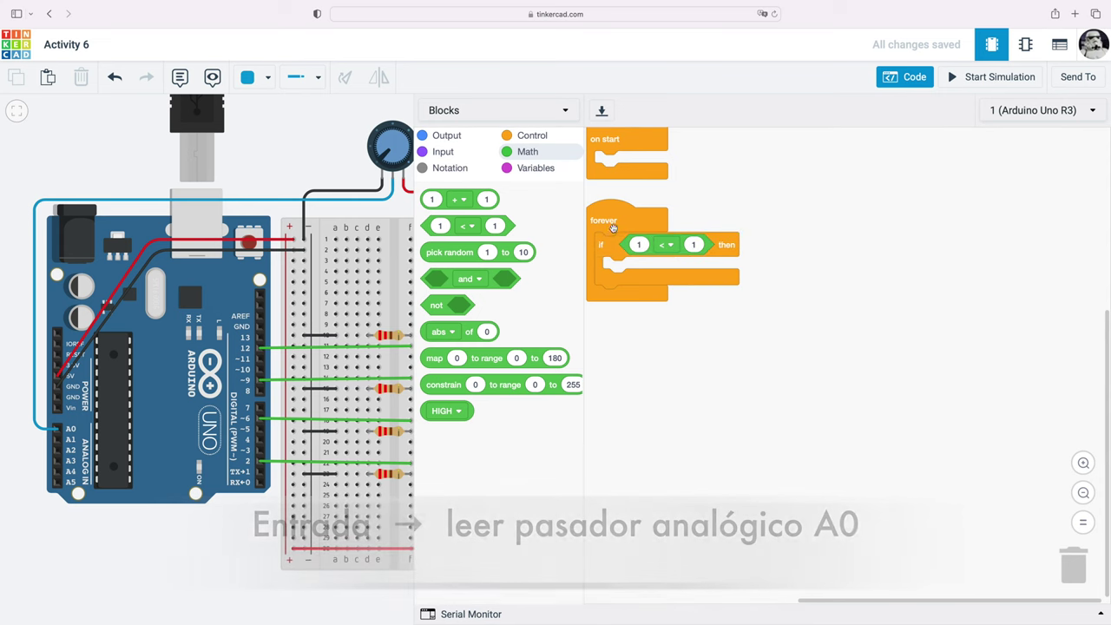
pyautogui.click(464, 154)
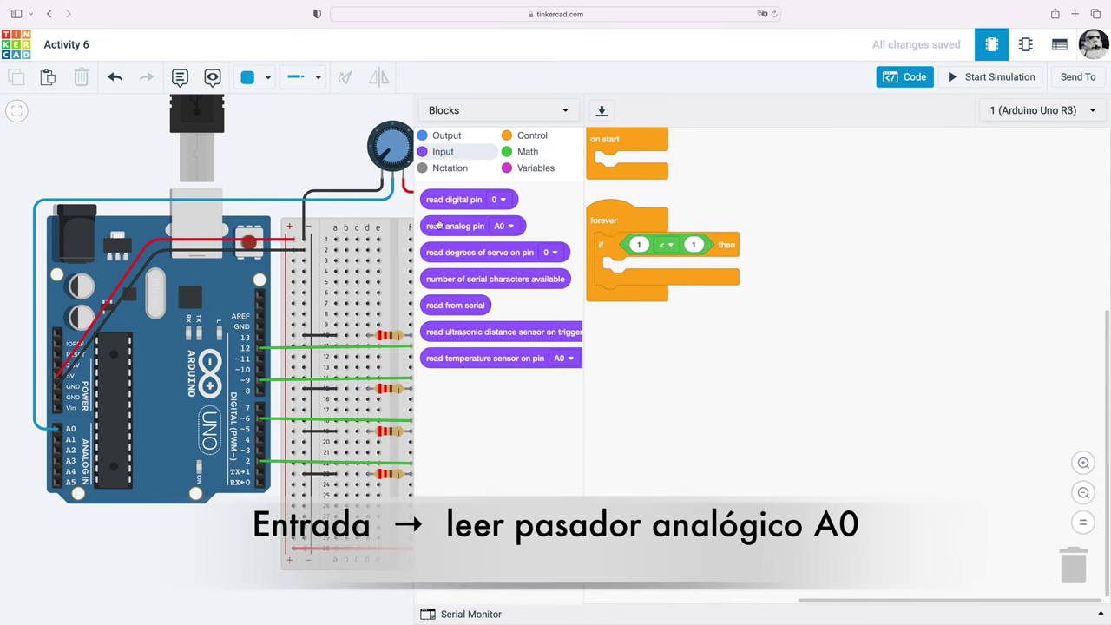
pyautogui.moveTo(436, 227); pyautogui.dragTo(642, 248)
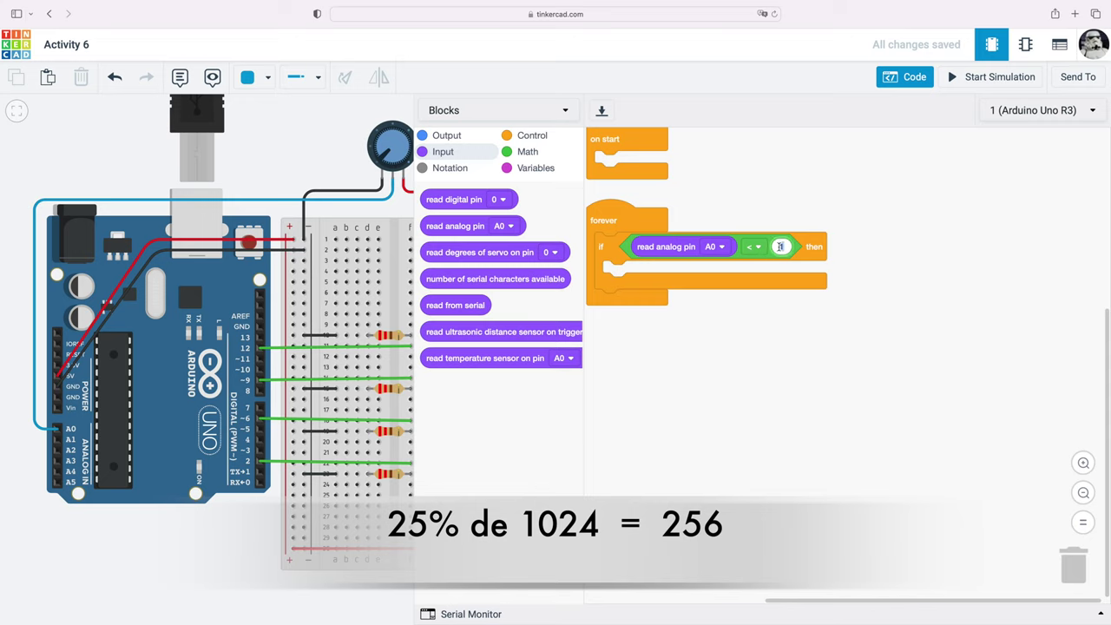
pyautogui.write('6')
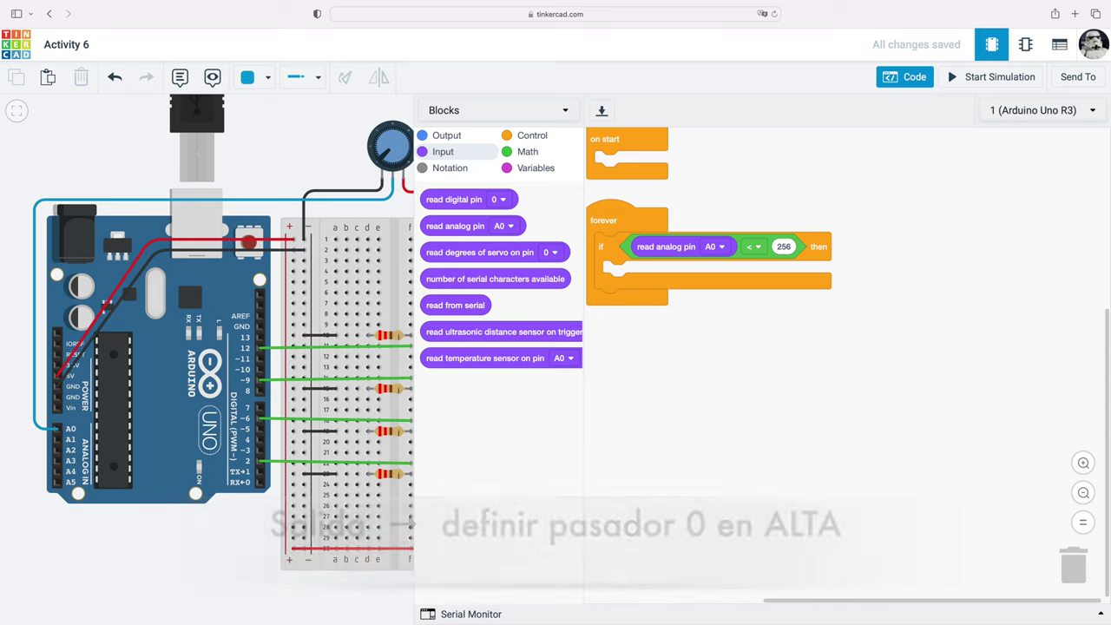
# Add a block inside the if statement that sets pin 12 to LOW.
pyautogui.click(469, 139)
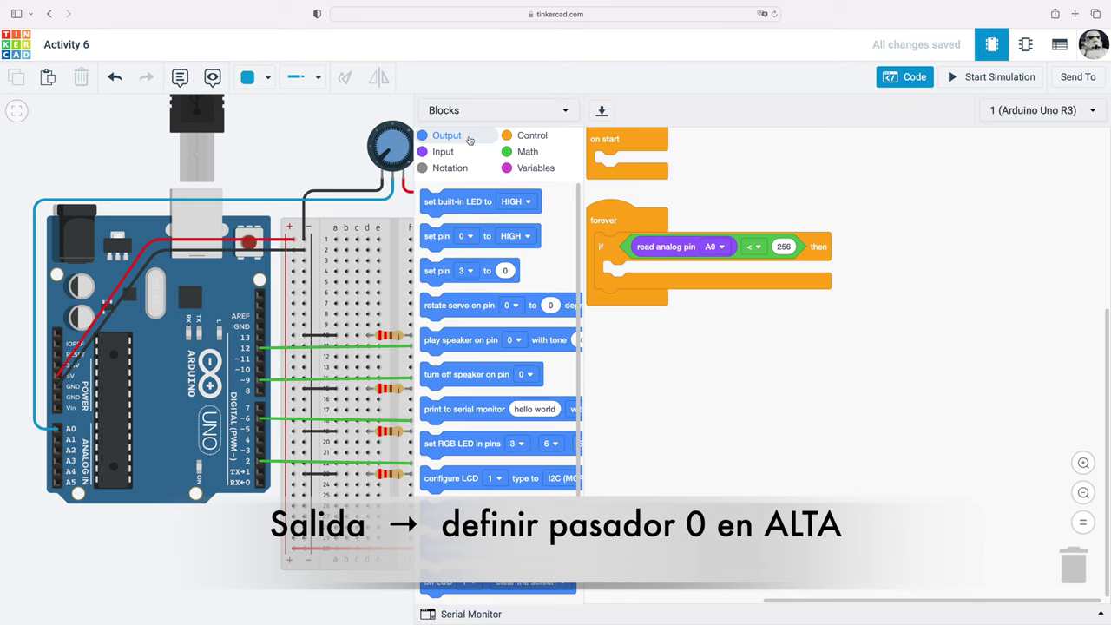
pyautogui.moveTo(426, 241); pyautogui.dragTo(609, 276)
pyautogui.click(654, 276)
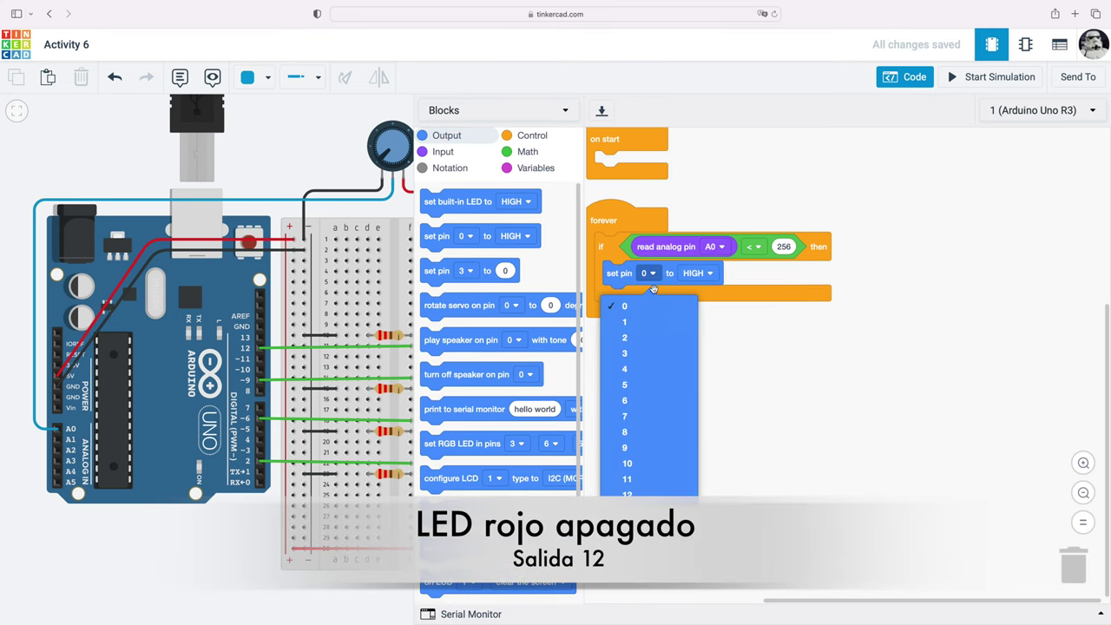
pyautogui.click(646, 491)
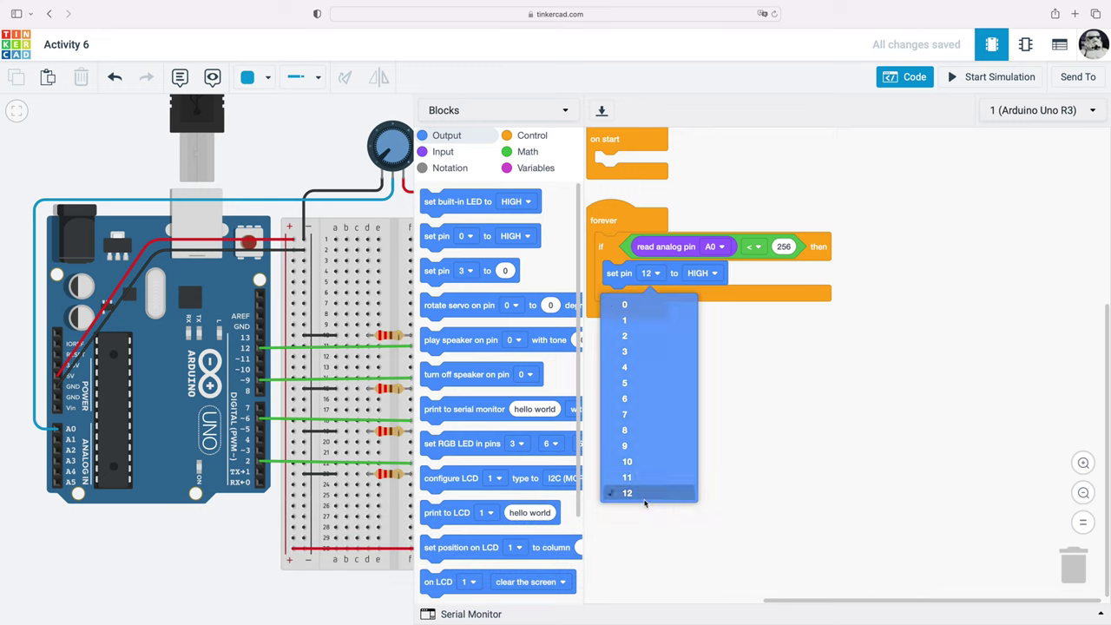
pyautogui.click(715, 274)
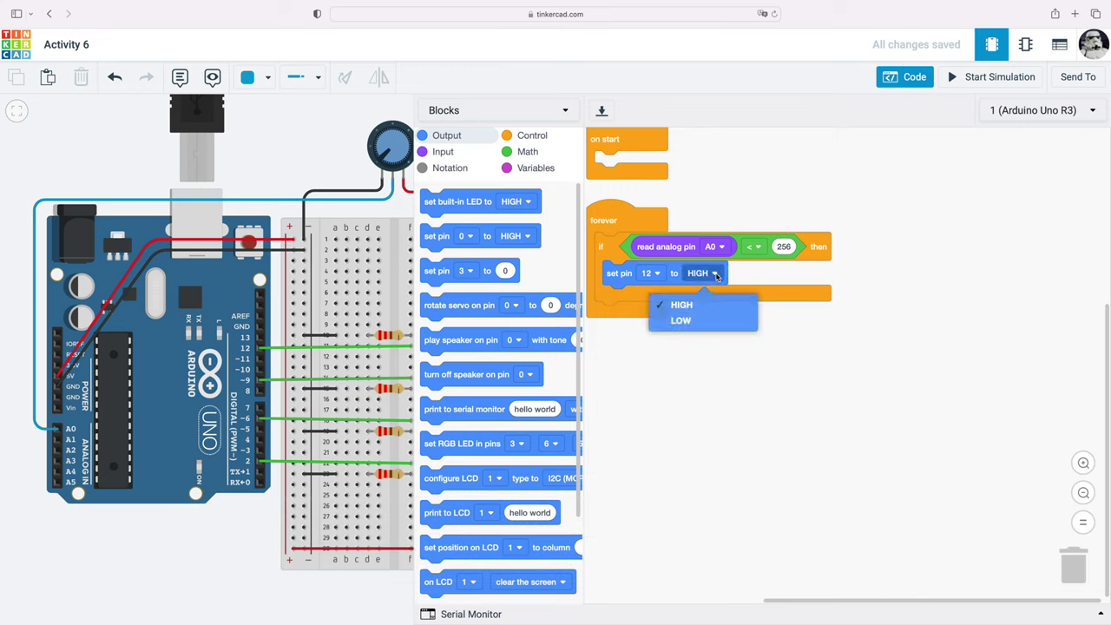
pyautogui.click(703, 323)
# Duplicate the pin 12 block directly below it and change the copy to pin 9.
pyautogui.rightClick(617, 274)
pyautogui.click(654, 283)
pyautogui.click(610, 295)
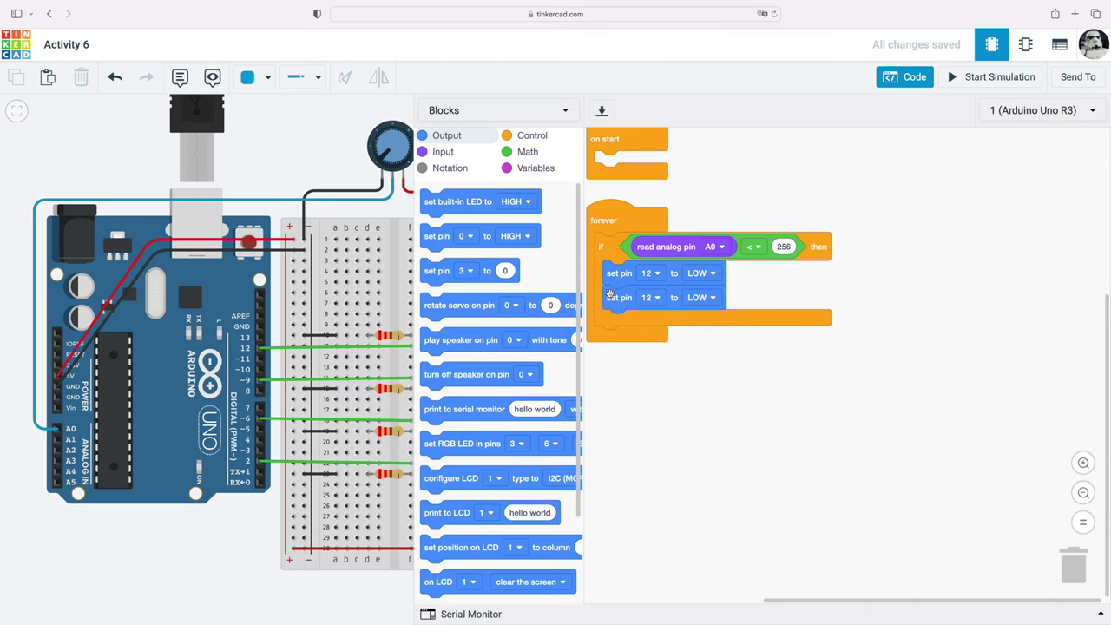
pyautogui.click(655, 298)
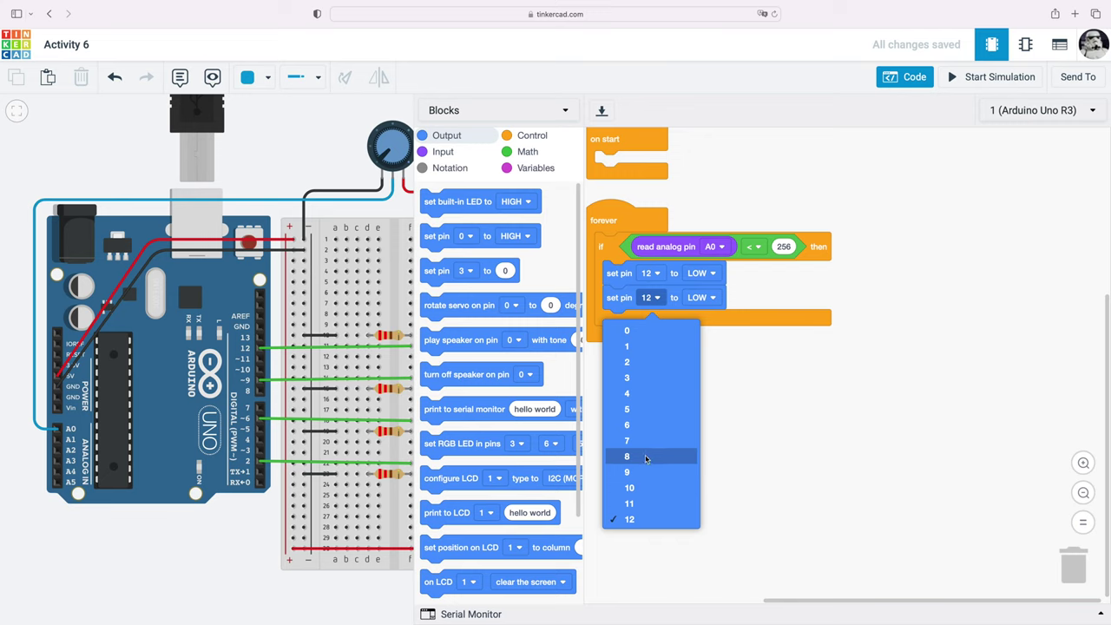
pyautogui.click(645, 473)
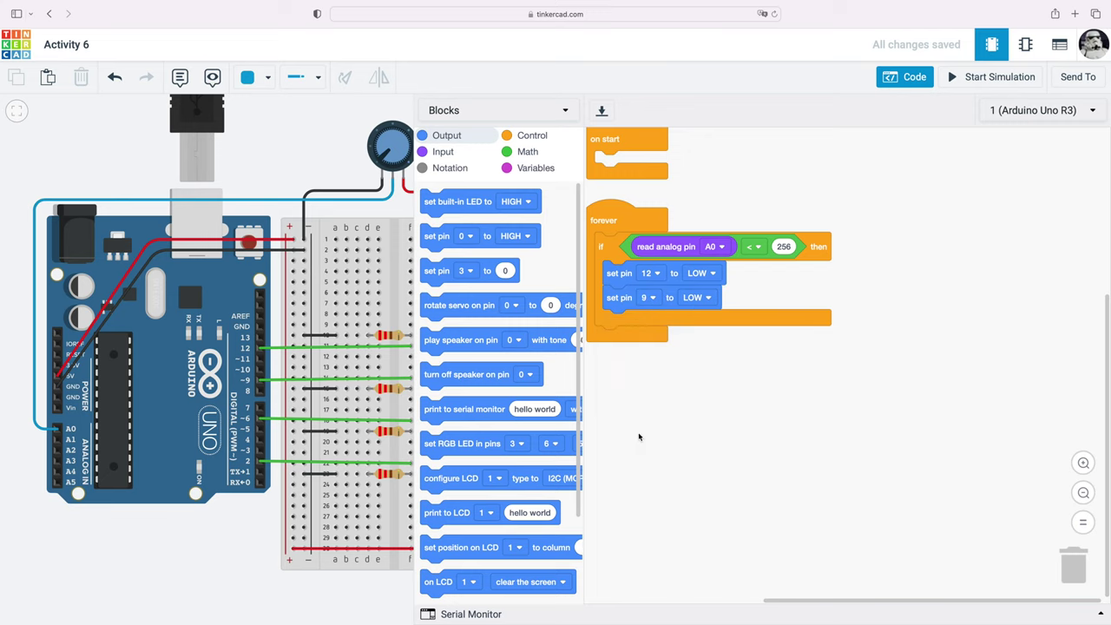
# Duplicate the pin 9 block directly below it and change the copy to pin 6.
pyautogui.rightClick(621, 299)
pyautogui.click(653, 308)
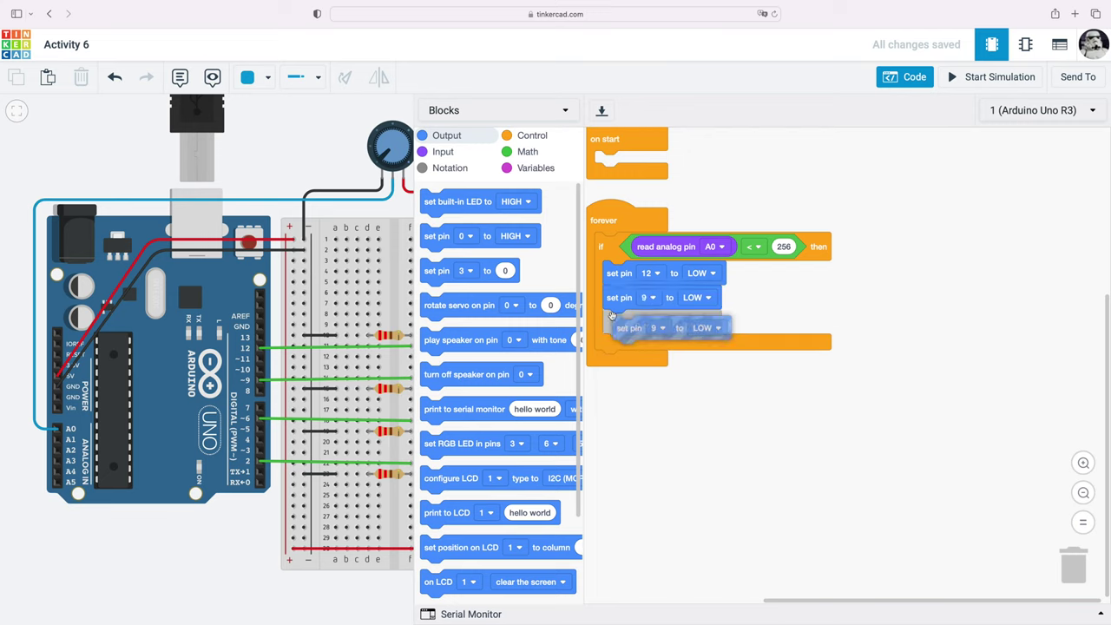
pyautogui.click(618, 318)
pyautogui.click(649, 322)
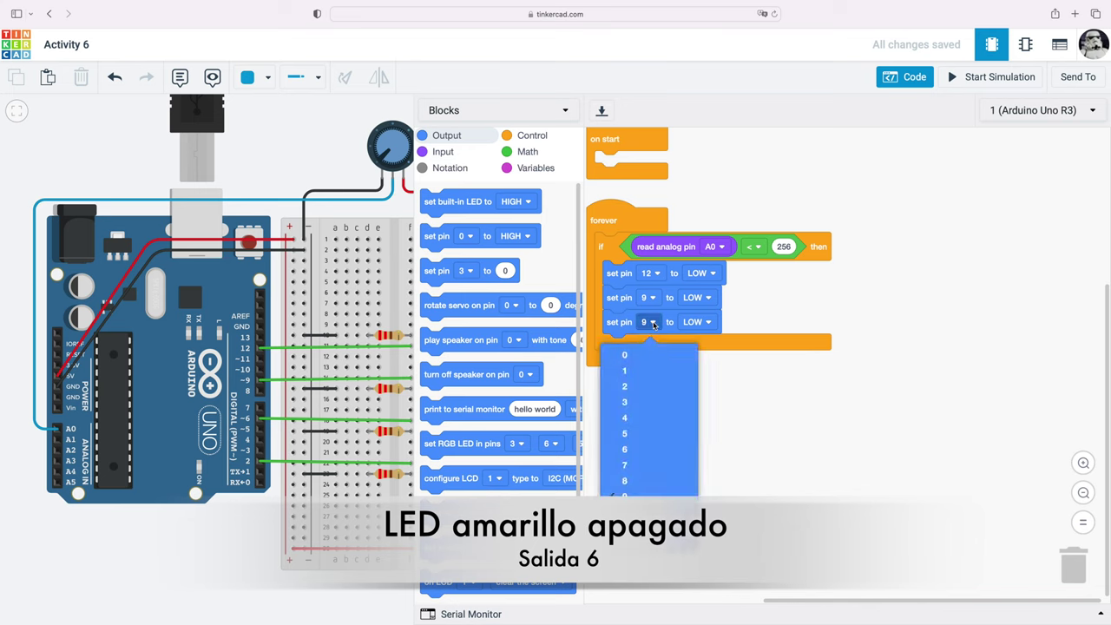
pyautogui.click(643, 450)
# Duplicate the pin 6 block directly below it and make the copy set pin 2 to HIGH.
pyautogui.rightClick(620, 323)
pyautogui.click(658, 333)
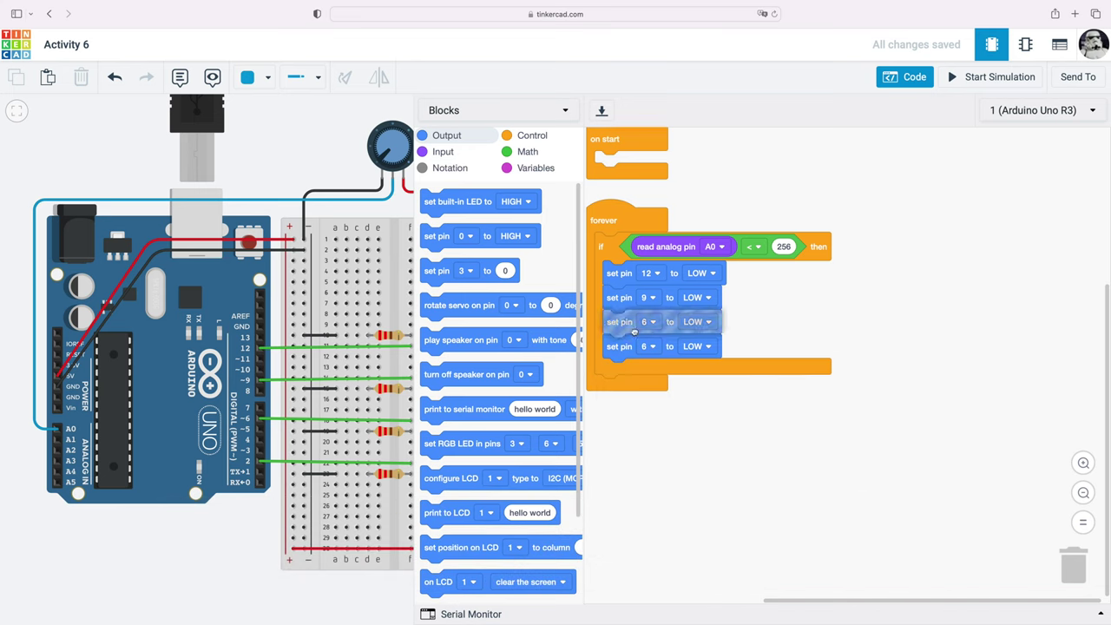
pyautogui.click(612, 342)
pyautogui.click(651, 347)
pyautogui.click(629, 410)
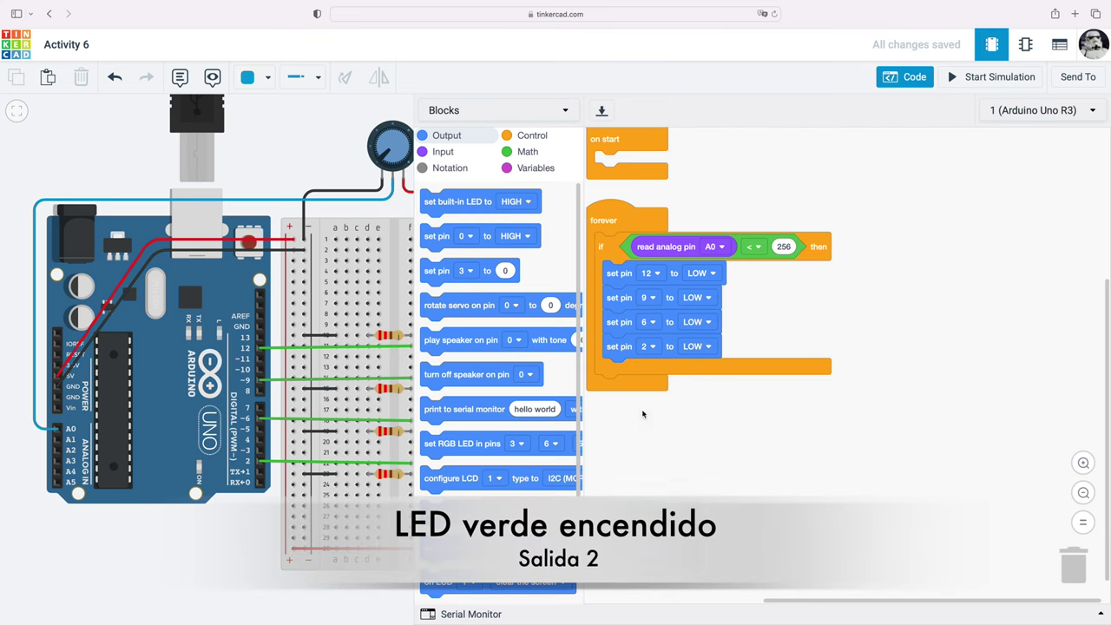
pyautogui.click(707, 346)
pyautogui.click(699, 376)
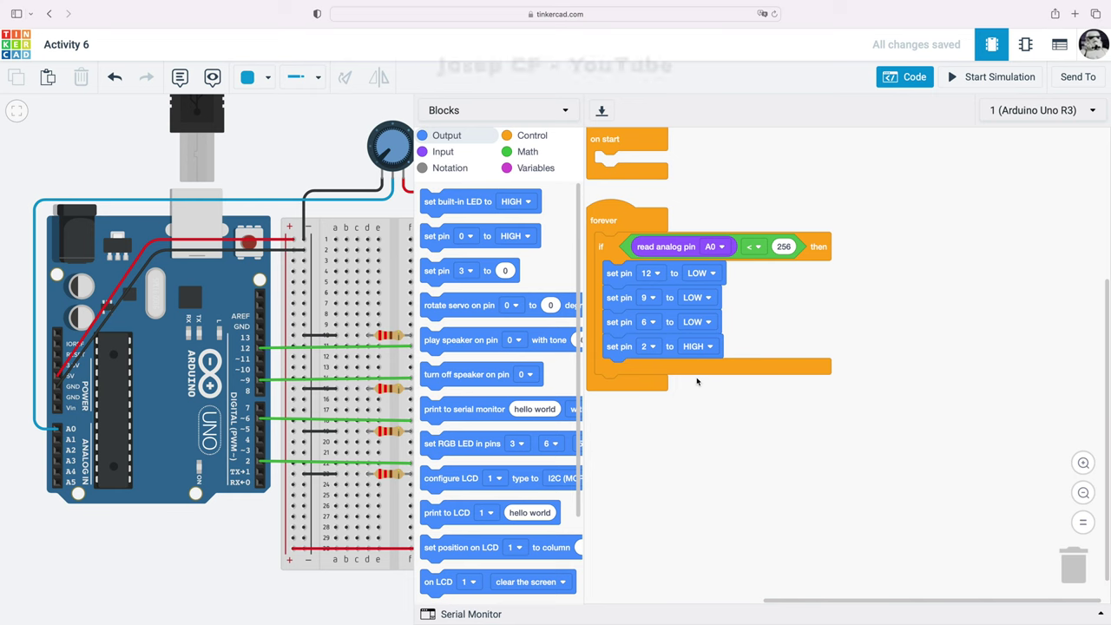
# Duplicate the whole if block below the first one and move the copy's comparison out to the empty workspace.
pyautogui.rightClick(610, 251)
pyautogui.click(646, 259)
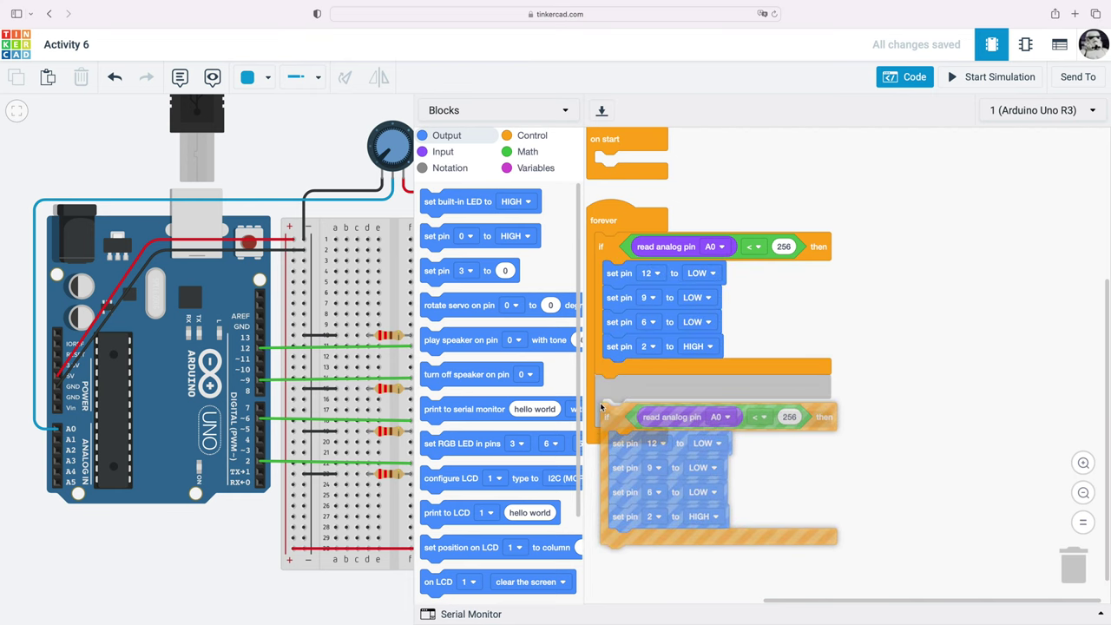
pyautogui.click(612, 393)
pyautogui.moveTo(628, 389); pyautogui.dragTo(809, 317)
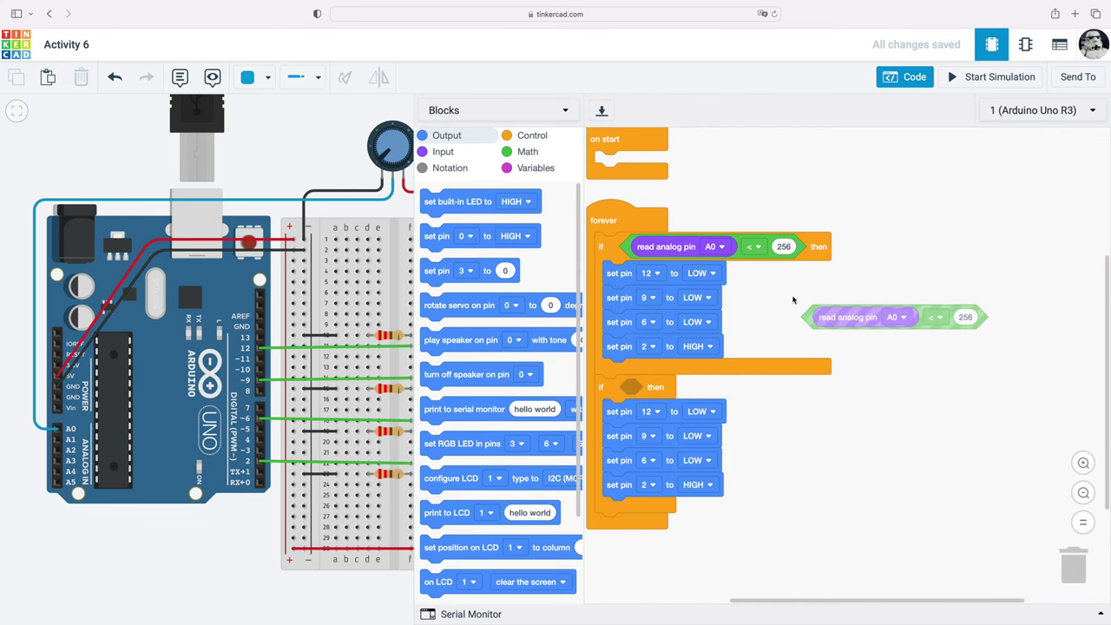
# Give the second if block an "and" condition and fill both its slots with copies of the detached A0 comparison.
pyautogui.click(541, 152)
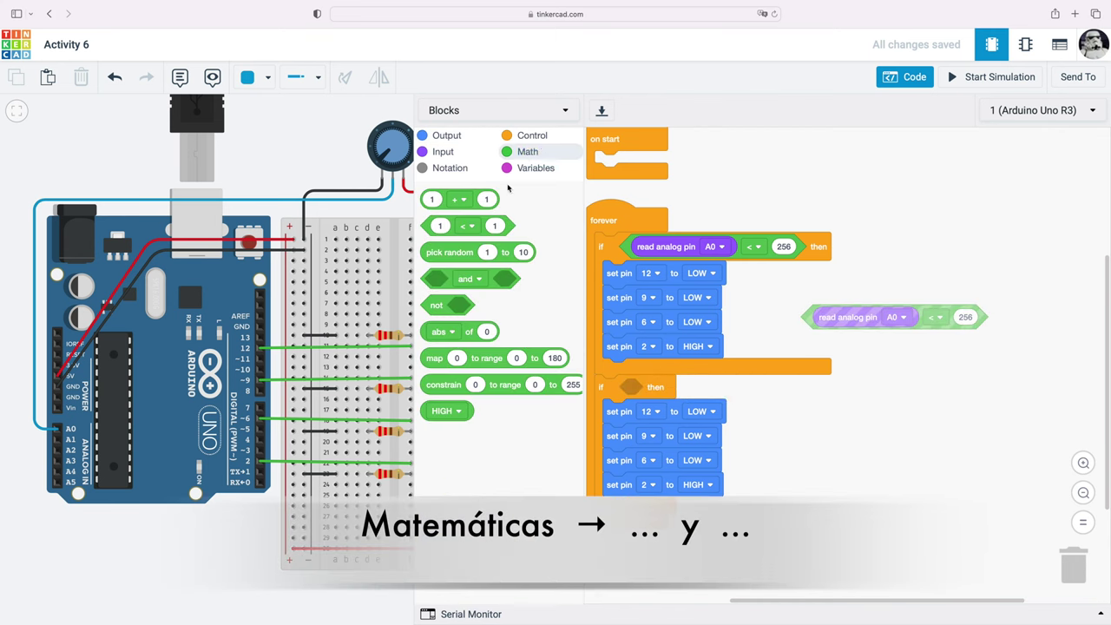
pyautogui.moveTo(446, 273); pyautogui.dragTo(638, 385)
pyautogui.rightClick(807, 322)
pyautogui.click(834, 330)
pyautogui.moveTo(650, 381); pyautogui.dragTo(633, 381)
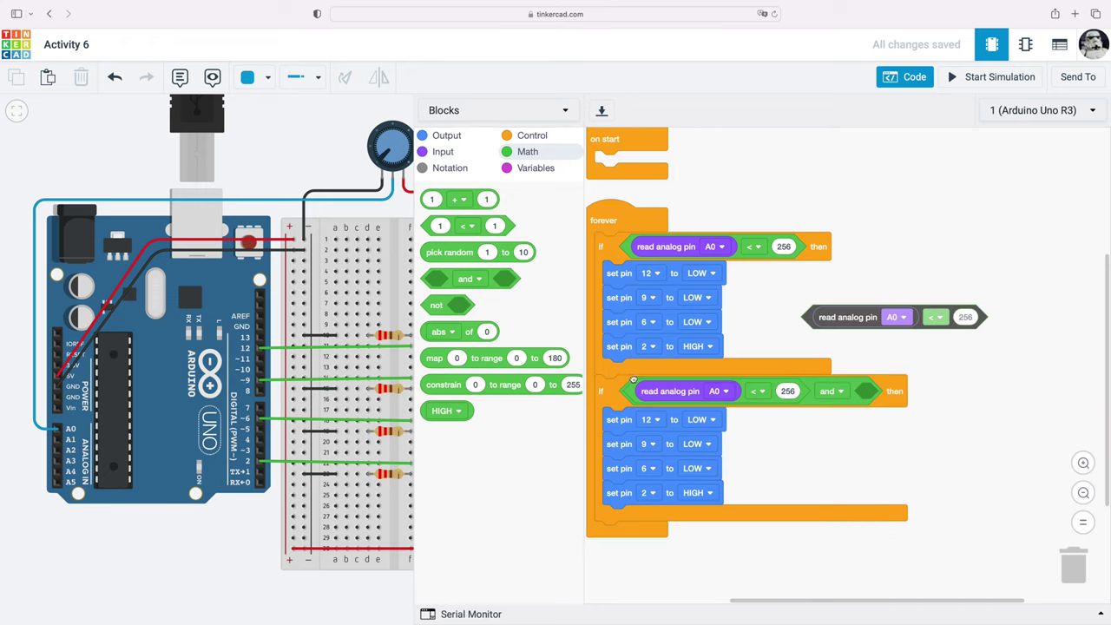
pyautogui.moveTo(807, 317); pyautogui.dragTo(858, 391)
# Make the second condition A0 ≥ 256 and A0 < 512, and set pin 6 to HIGH in that block.
pyautogui.click(763, 391)
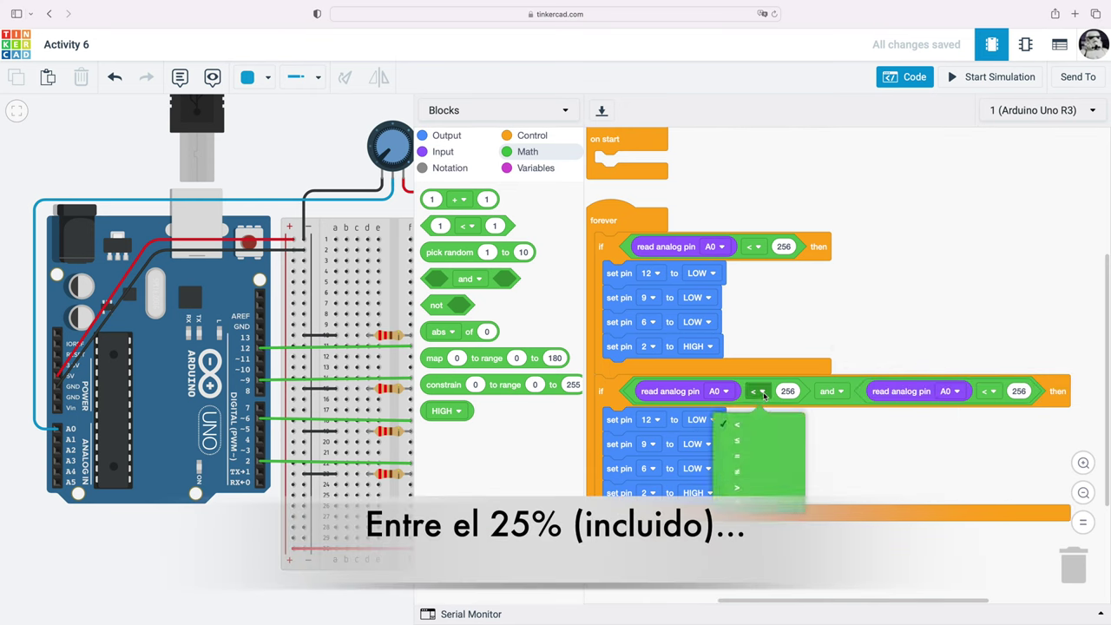
pyautogui.click(738, 502)
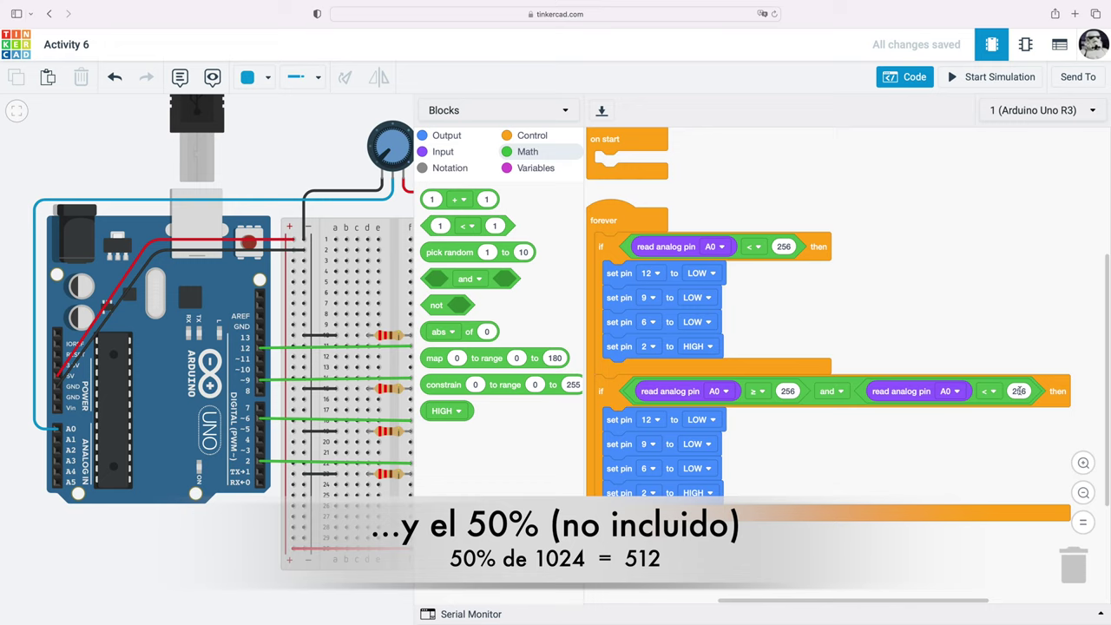
pyautogui.write('512')
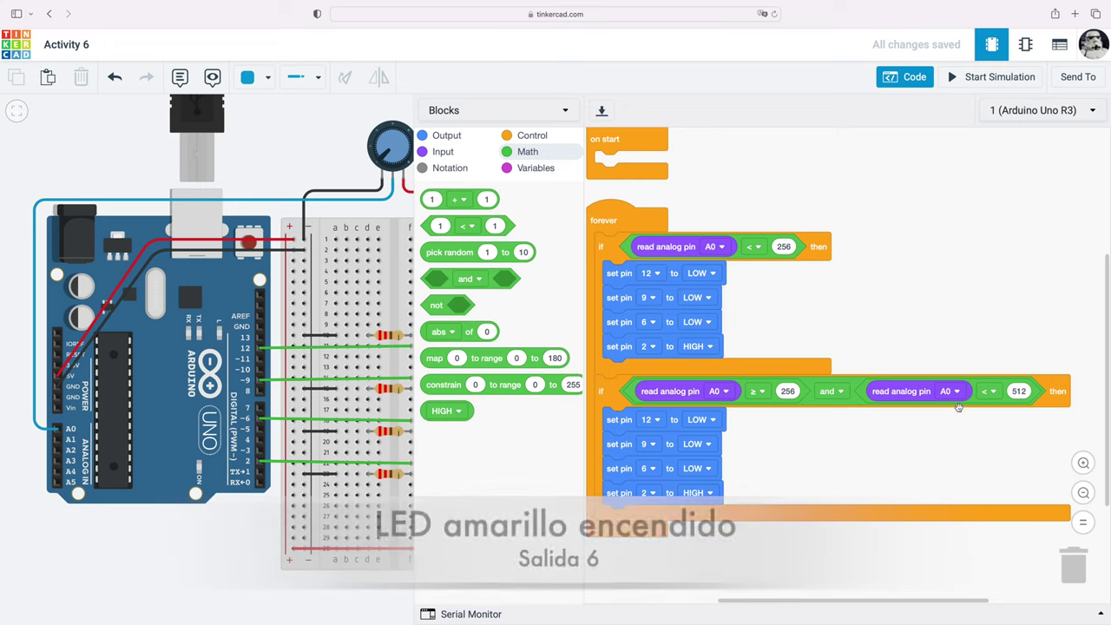
pyautogui.click(710, 473)
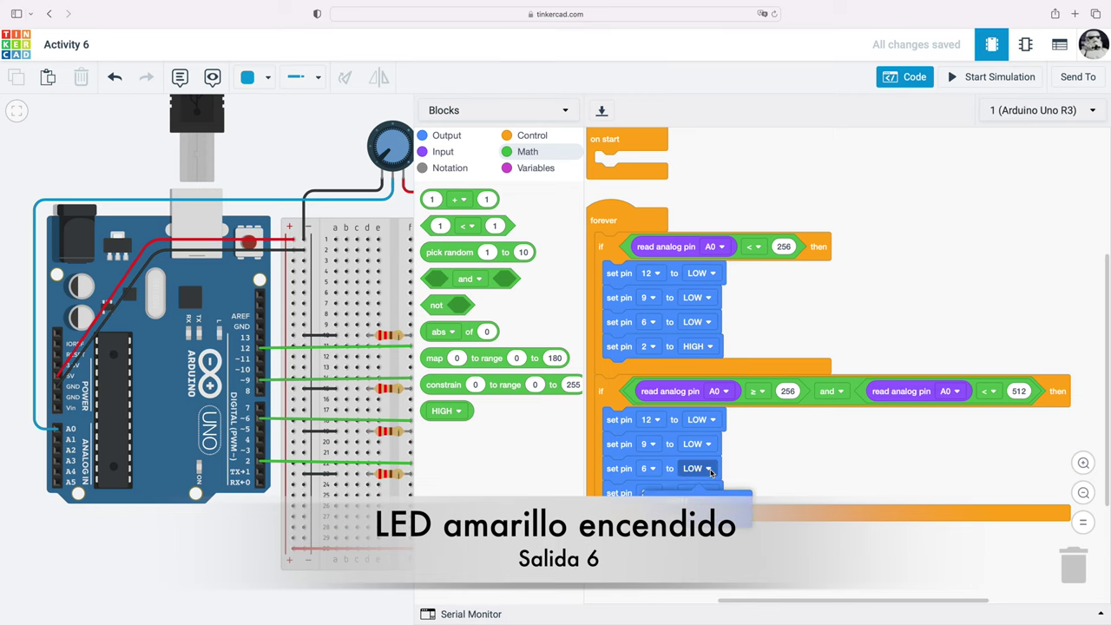
pyautogui.click(706, 503)
# Duplicate the second if block with its contents and attach the copy directly below it in the forever loop.
pyautogui.moveTo(695, 570); pyautogui.dragTo(691, 384)
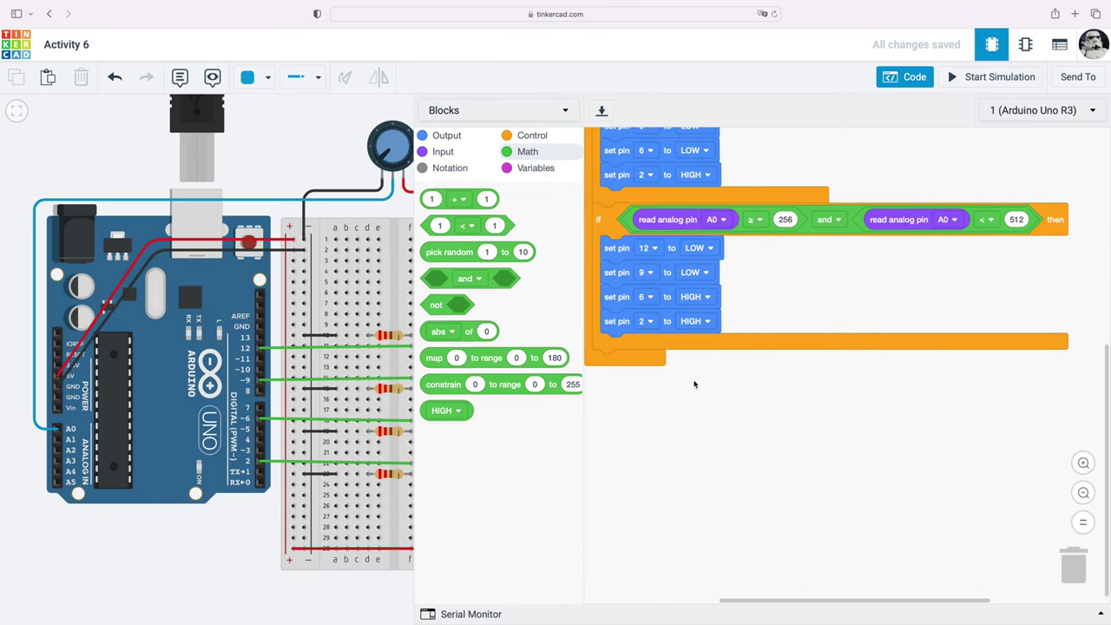
pyautogui.rightClick(610, 224)
pyautogui.click(634, 233)
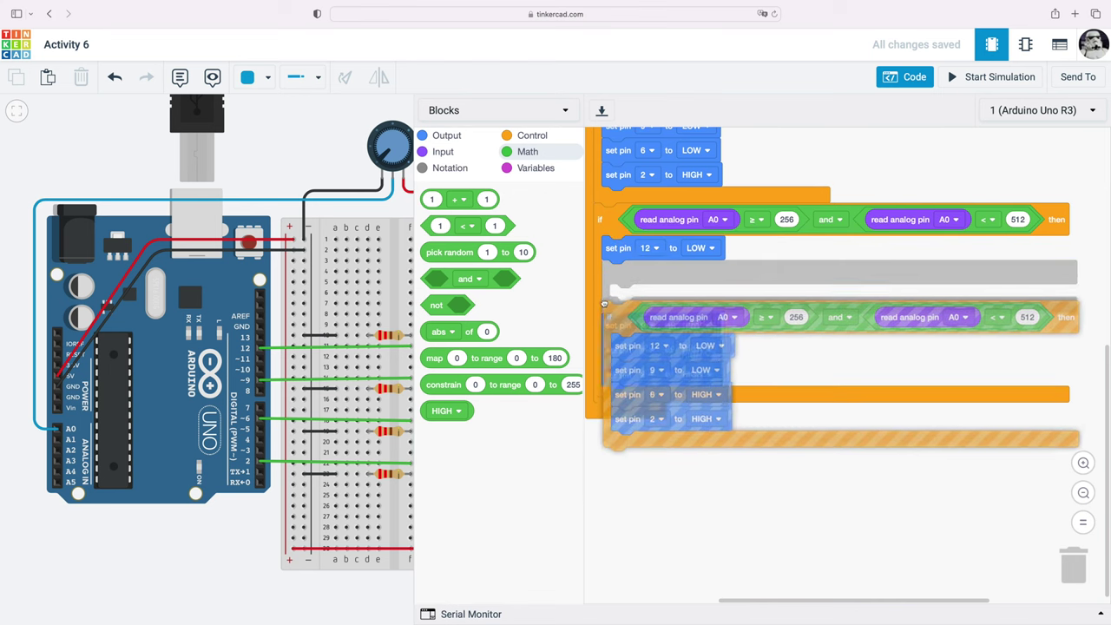
pyautogui.click(712, 372)
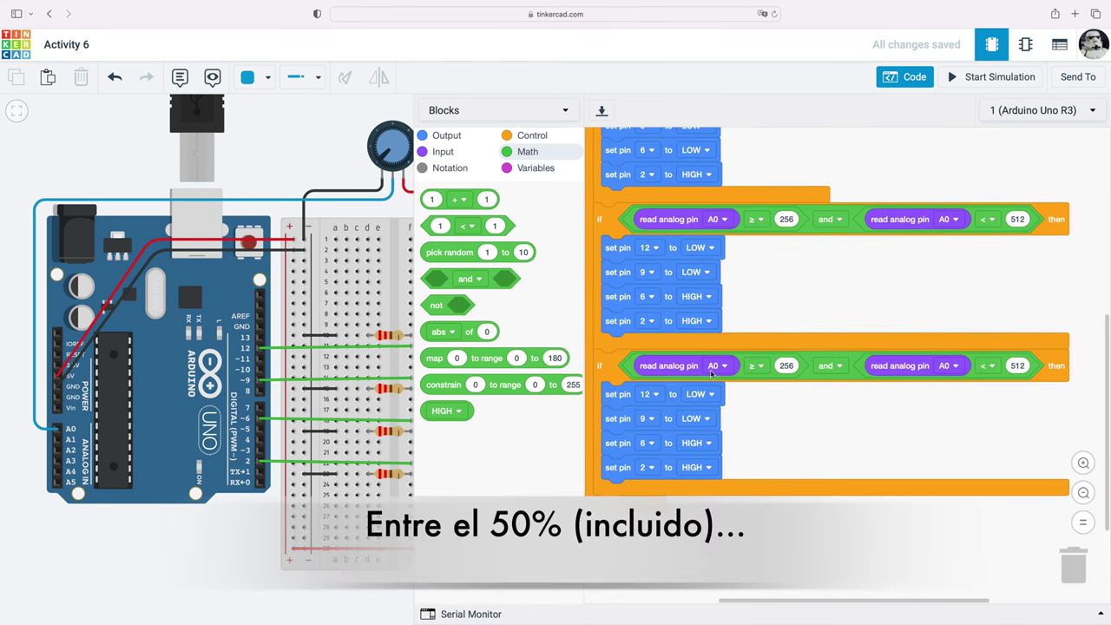
# Make the third if condition A0 ≥ 512 and A0 < 768, and set pin 9 to HIGH in that block.
pyautogui.write('512')
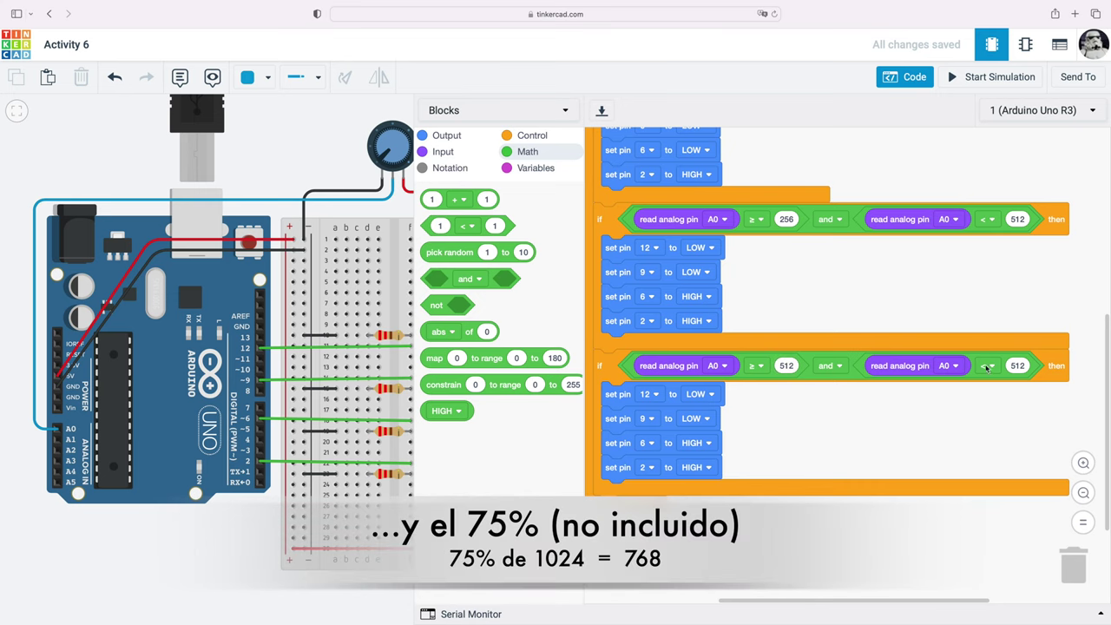
pyautogui.write('768')
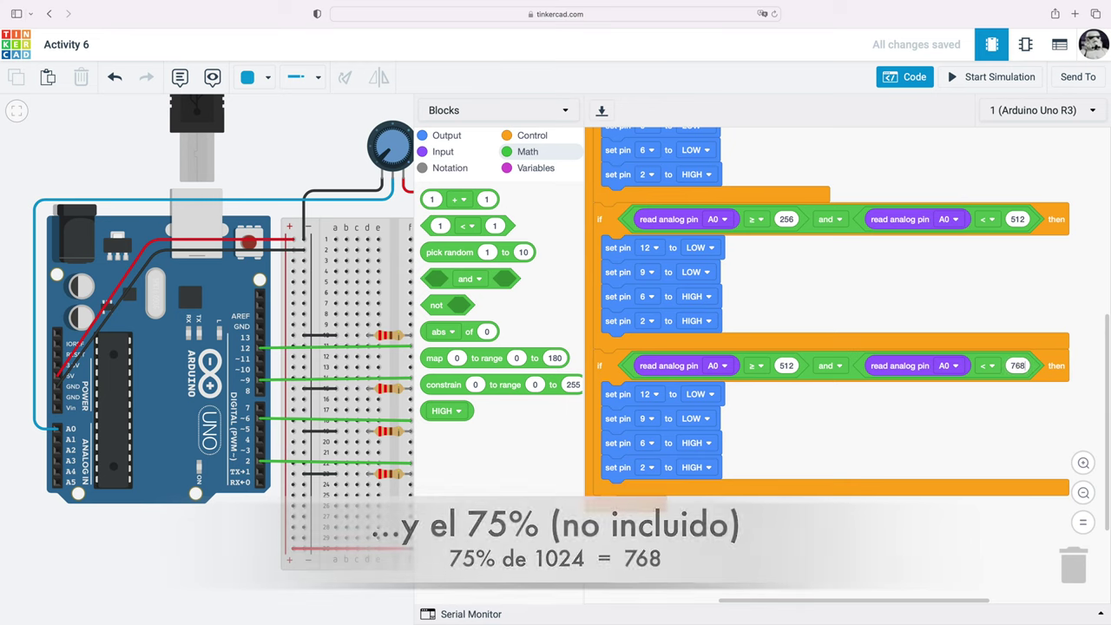
pyautogui.click(712, 419)
pyautogui.click(695, 447)
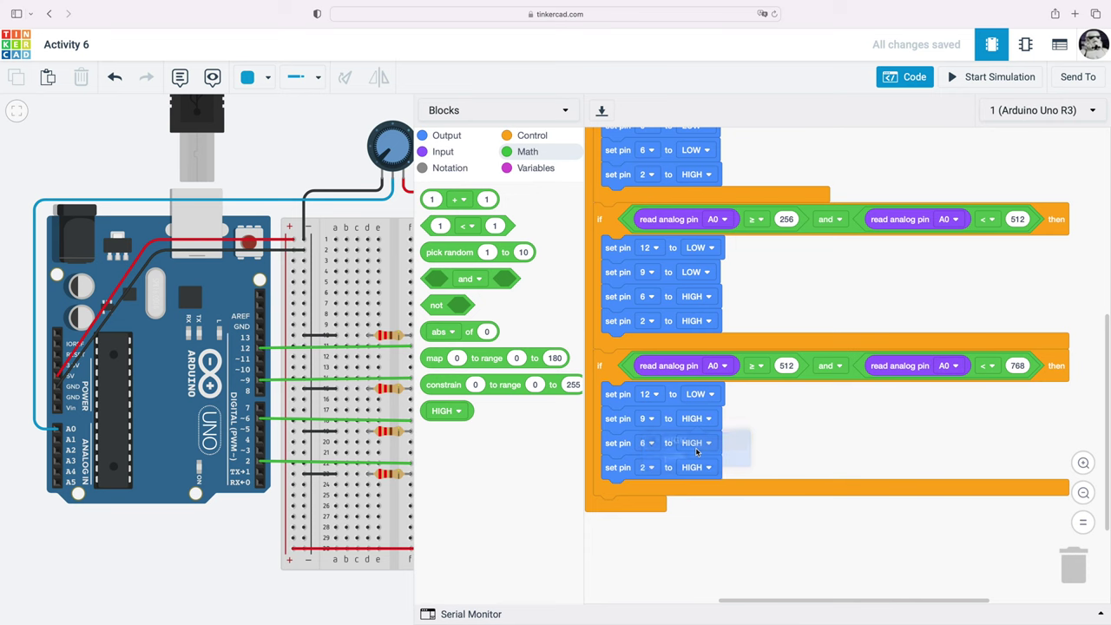
# Duplicate the third if block with its contents and attach the copy directly below it in the forever loop.
pyautogui.scroll(-3, 686, 473)
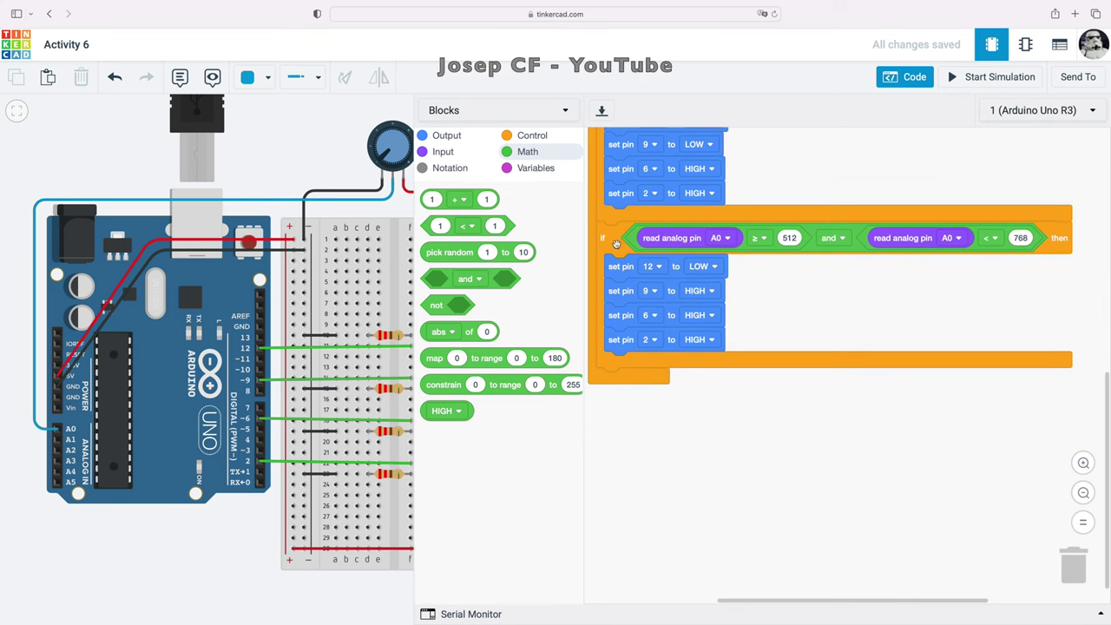
pyautogui.rightClick(612, 240)
pyautogui.click(628, 252)
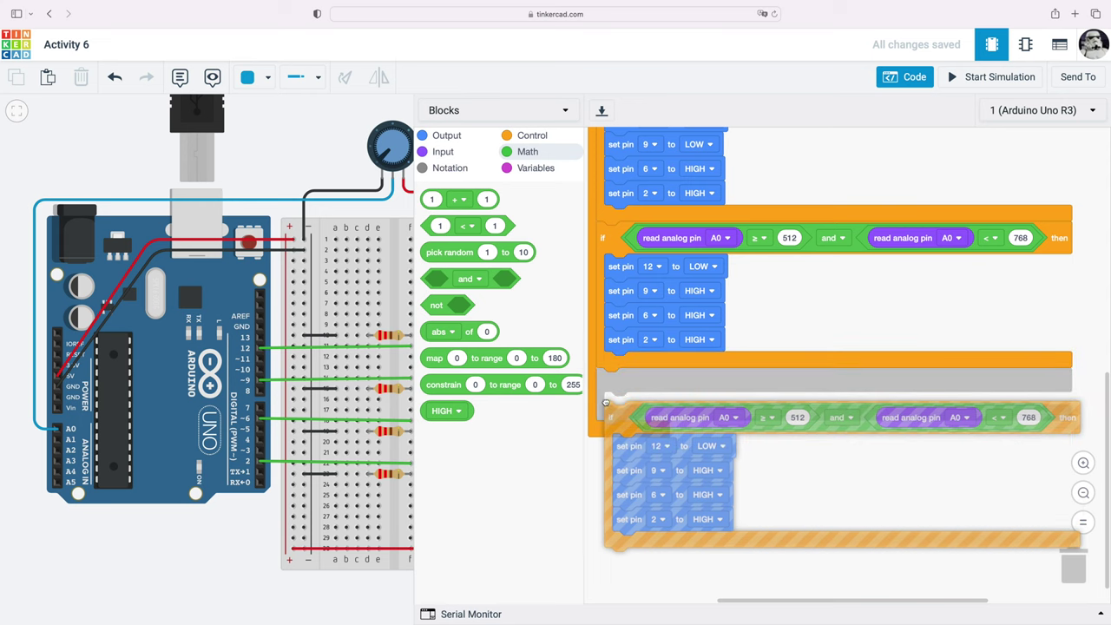
pyautogui.click(625, 385)
# Replace the fourth if block's "and" condition with only its A0 ≥ comparison, deleting the rest of the condition.
pyautogui.moveTo(627, 383); pyautogui.dragTo(680, 559)
pyautogui.moveTo(644, 392); pyautogui.dragTo(1074, 562)
pyautogui.moveTo(682, 558); pyautogui.dragTo(627, 386)
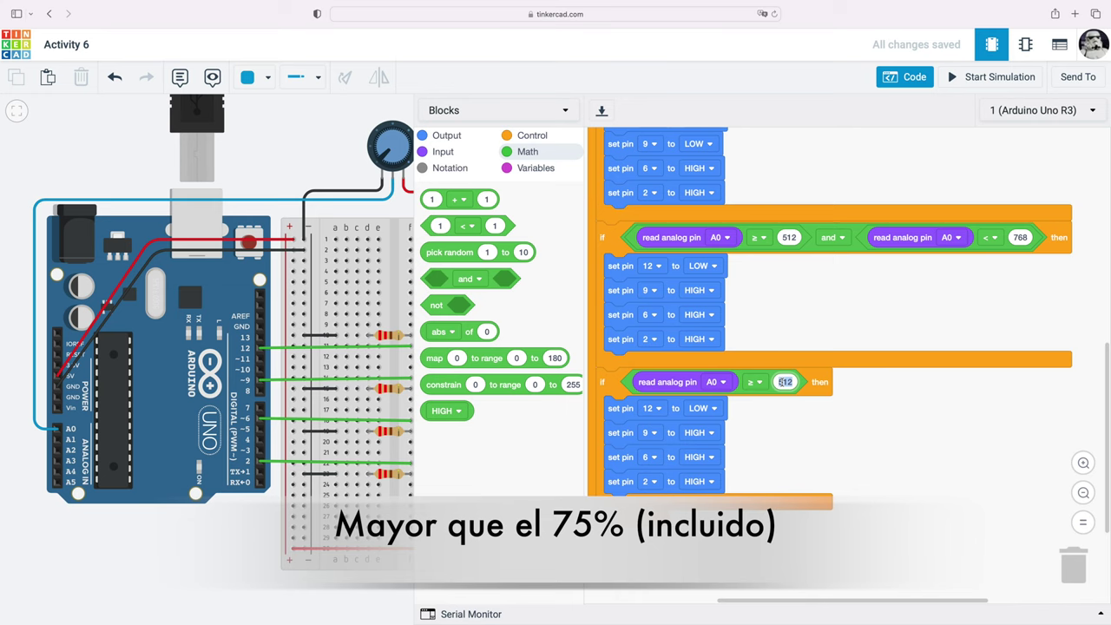
# Make the fourth if condition A0 ≥ 768 and set pin 12 to HIGH in that block.
pyautogui.write('8')
pyautogui.click(731, 411)
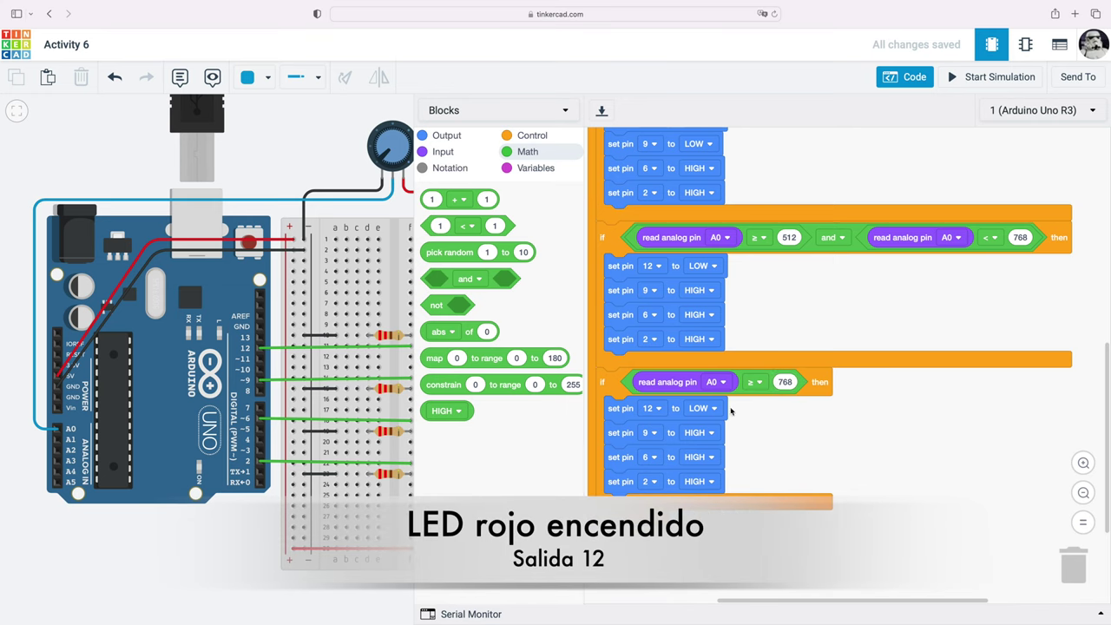
pyautogui.click(715, 409)
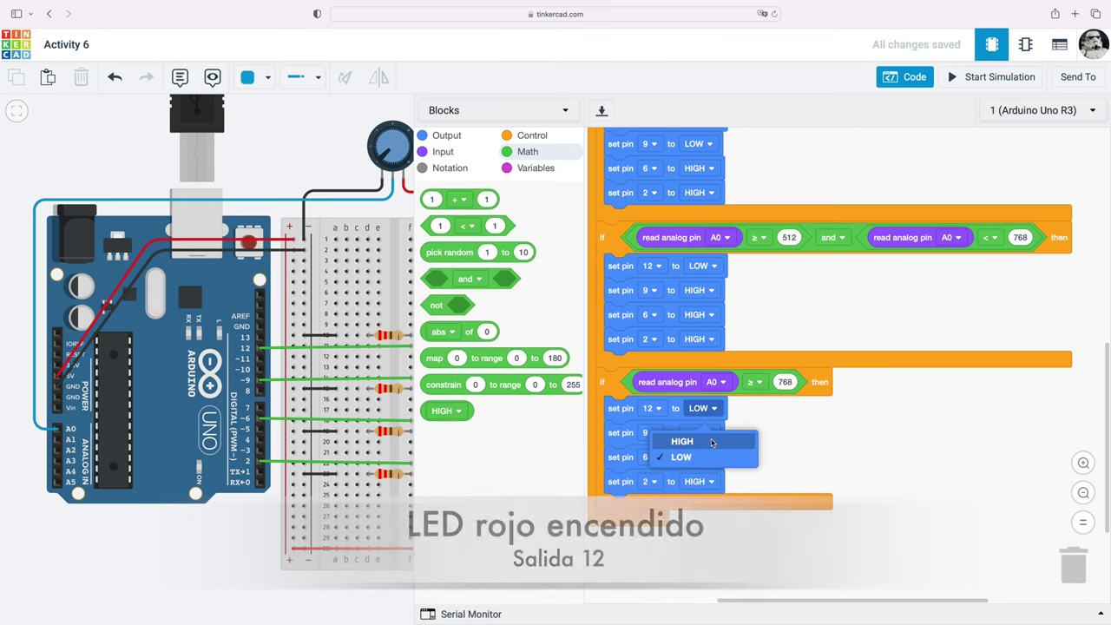
pyautogui.click(713, 441)
# Narrow the code area to uncover the whole breadboard and bring all four if blocks into view together.
pyautogui.moveTo(413, 451); pyautogui.dragTo(511, 452)
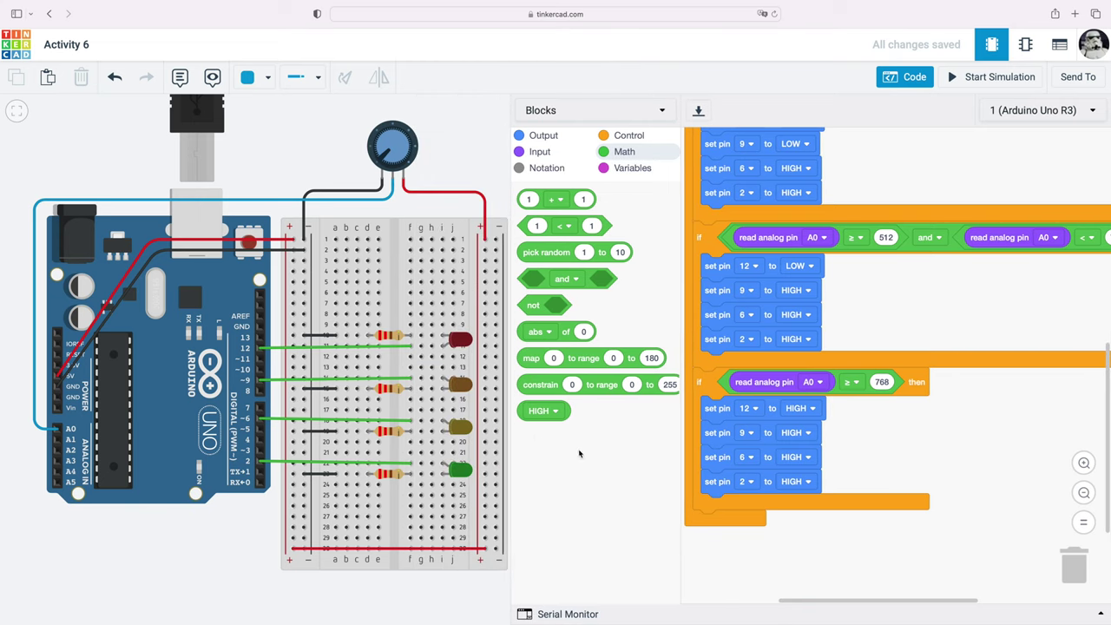
pyautogui.click(1083, 493)
pyautogui.moveTo(930, 407); pyautogui.dragTo(933, 521)
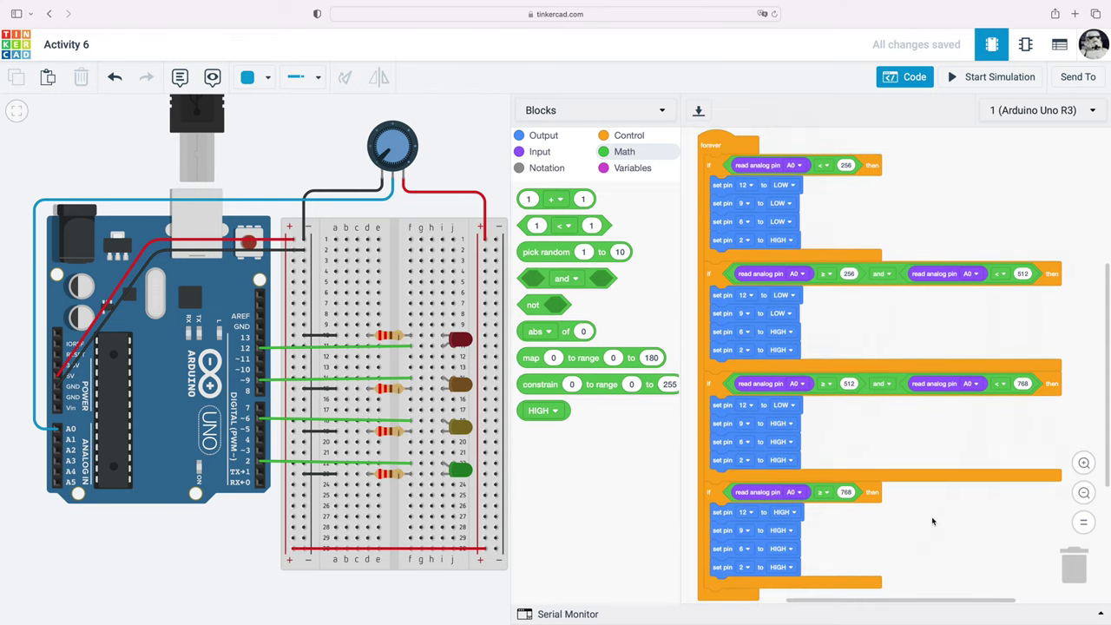